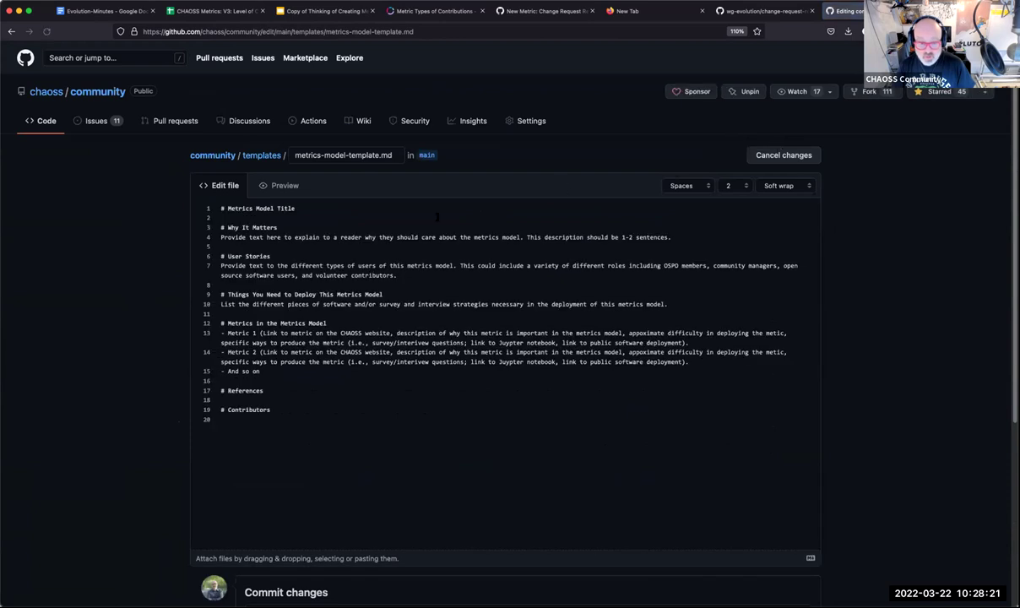
Leave the GitHub template editor for the file view, then return to the CHAOSS Metrics: V3 tracker's Metrics Models sheet.
key(super+a)
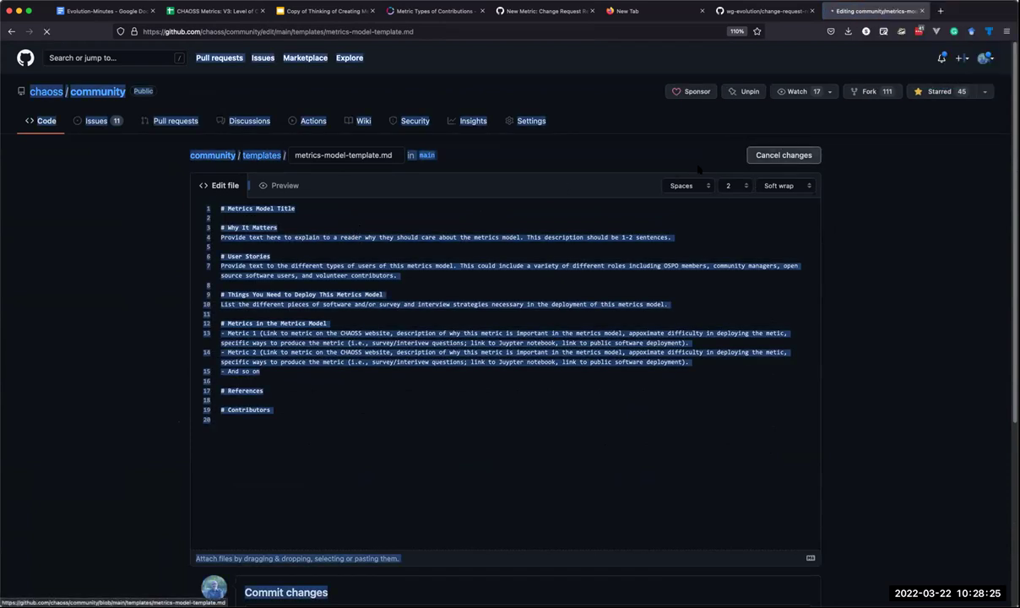
click(764, 155)
click(213, 11)
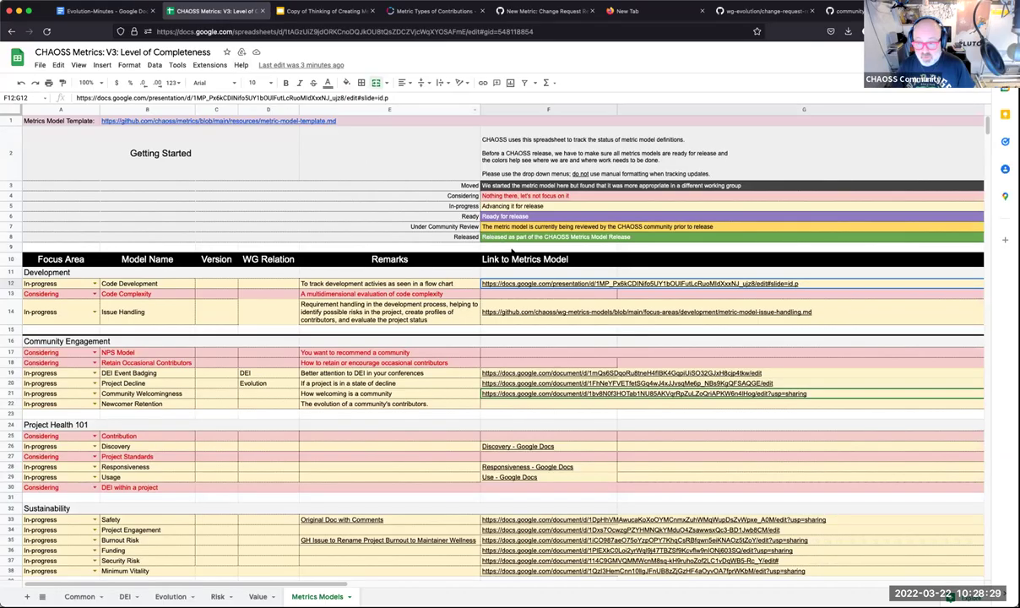
Copy Code Development's slides link from F12 and append 'Context:' plus that link to its E12 remark.
mouse_move(529, 287)
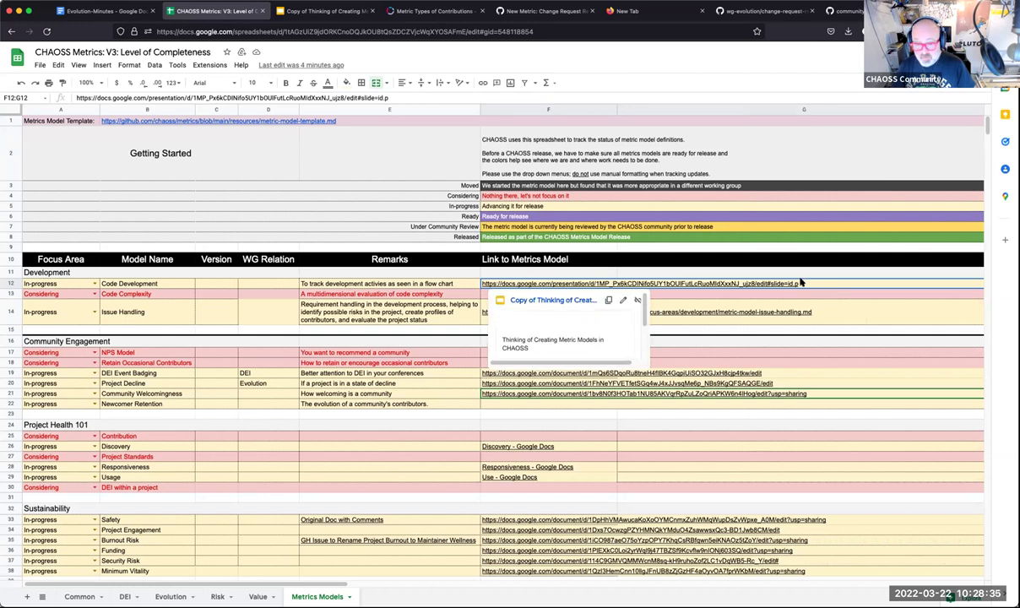
double_click(736, 284)
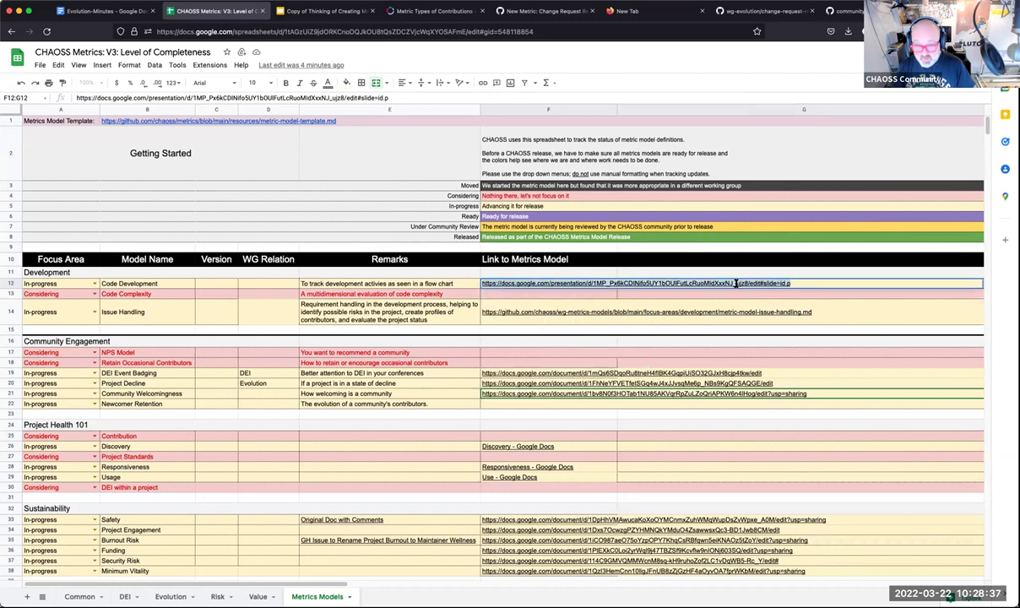
click(461, 285)
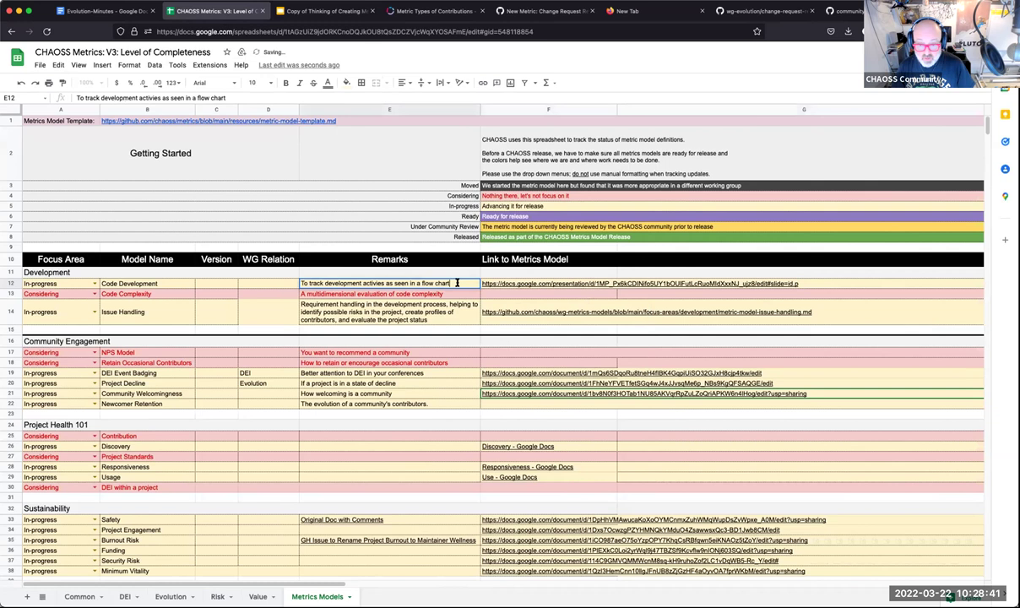
key(Return)
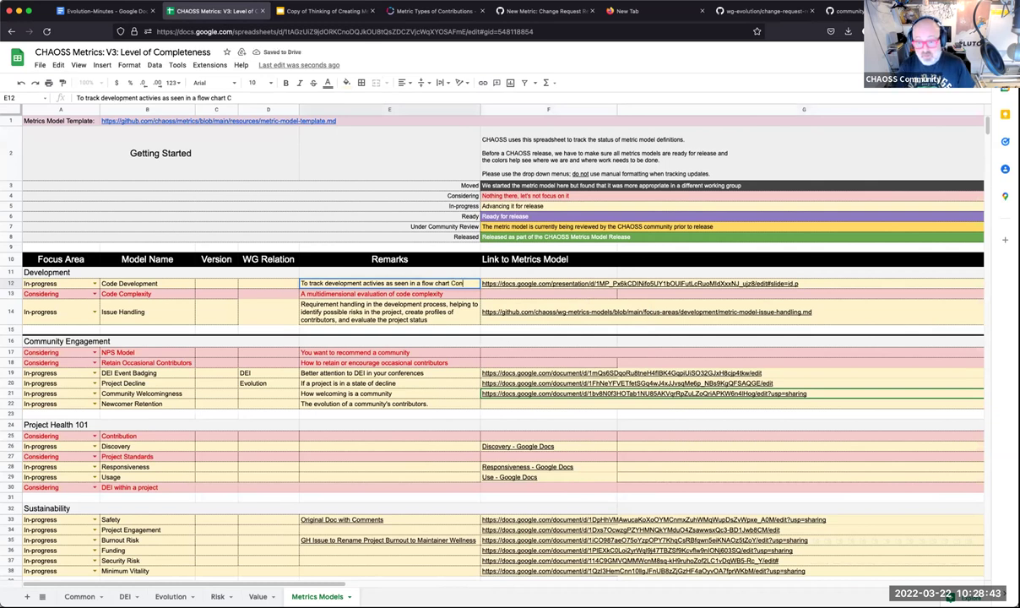
text(Context:)
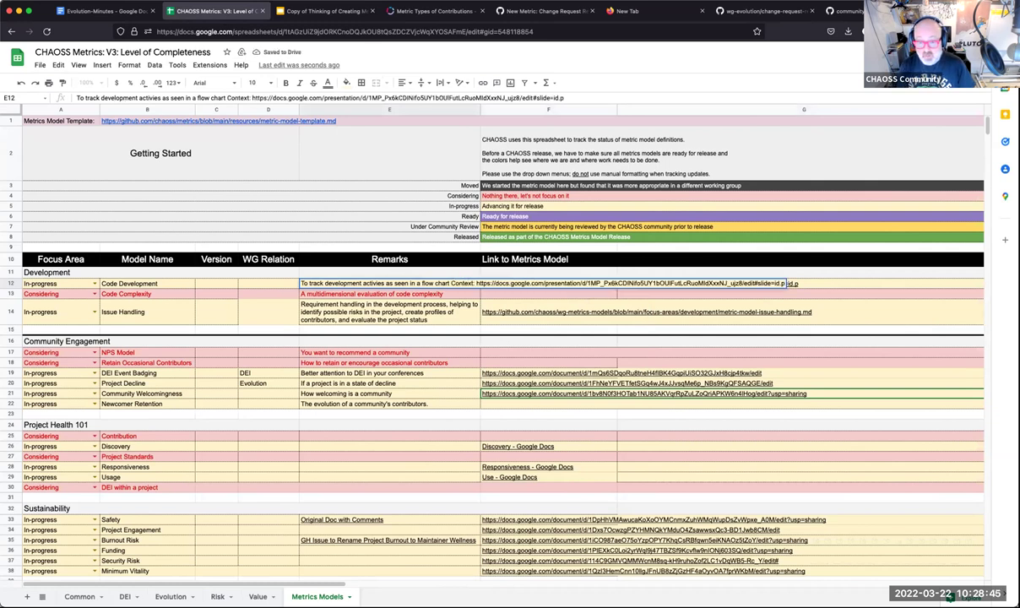
key(Return)
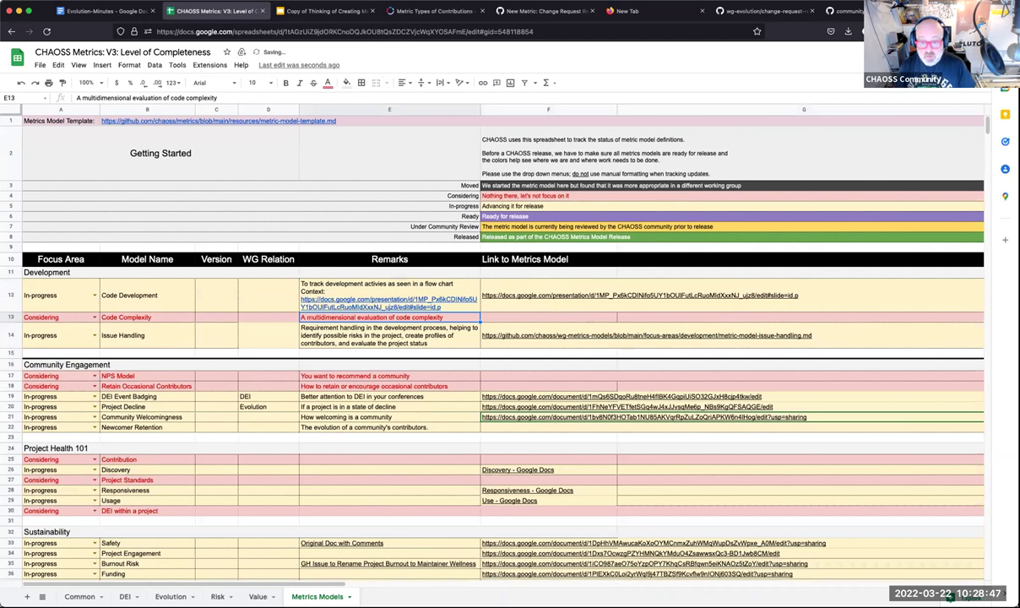
Delete the slides link from Code Development's Link to Metrics Model cell F12.
click(760, 285)
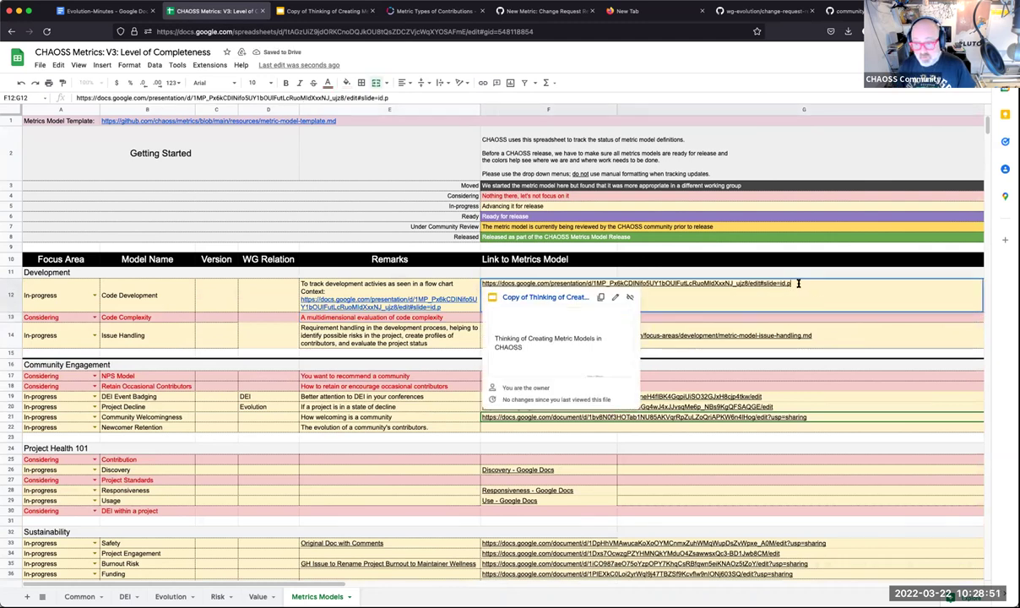
double_click(567, 284)
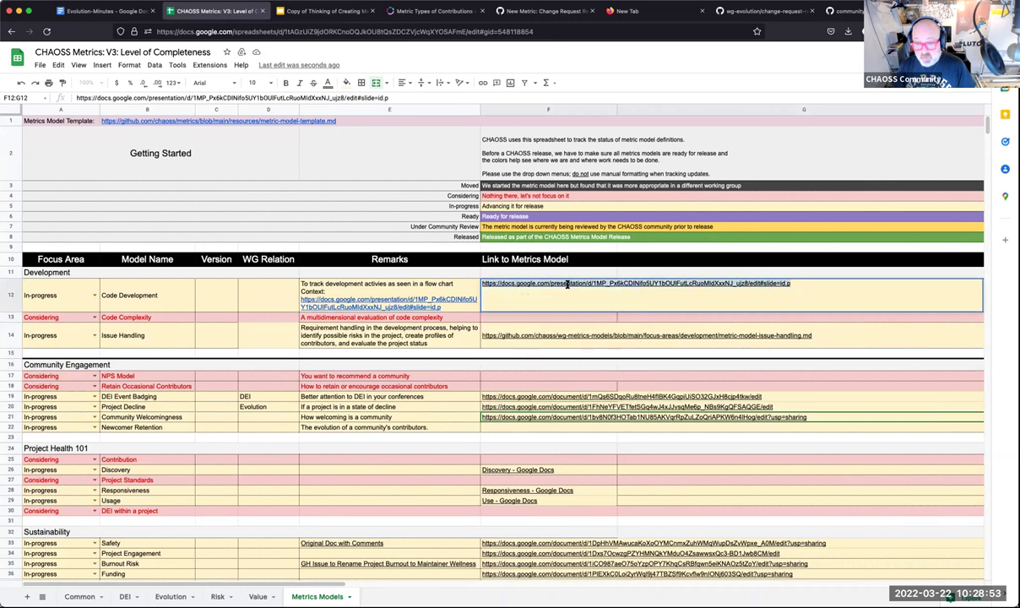
key(ctrl+a)
key(BackSpace)
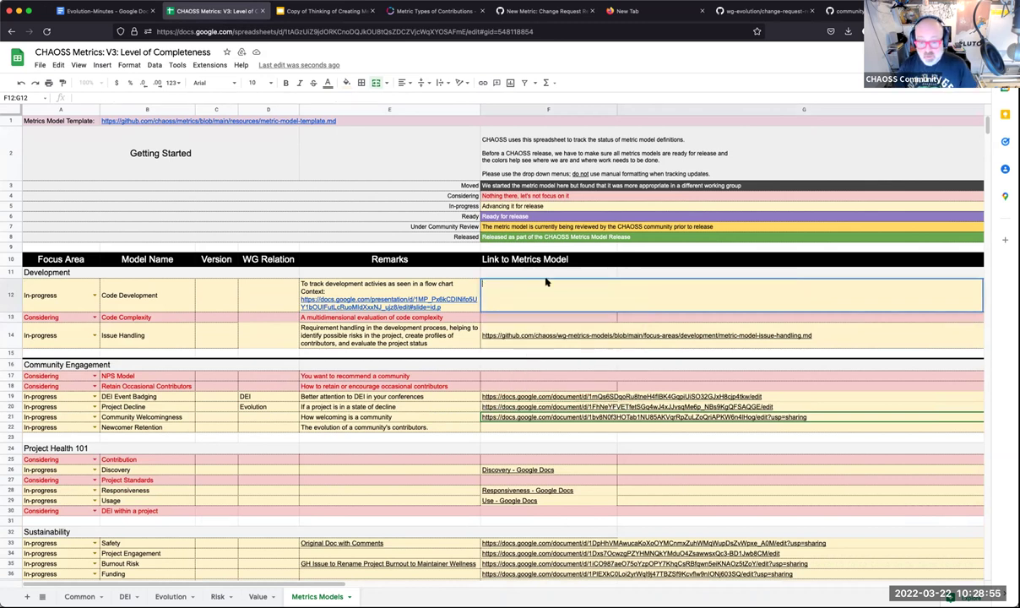
Commit the emptied F12, reopen the tracker under the other Google account, and open a blank tab.
key(Return)
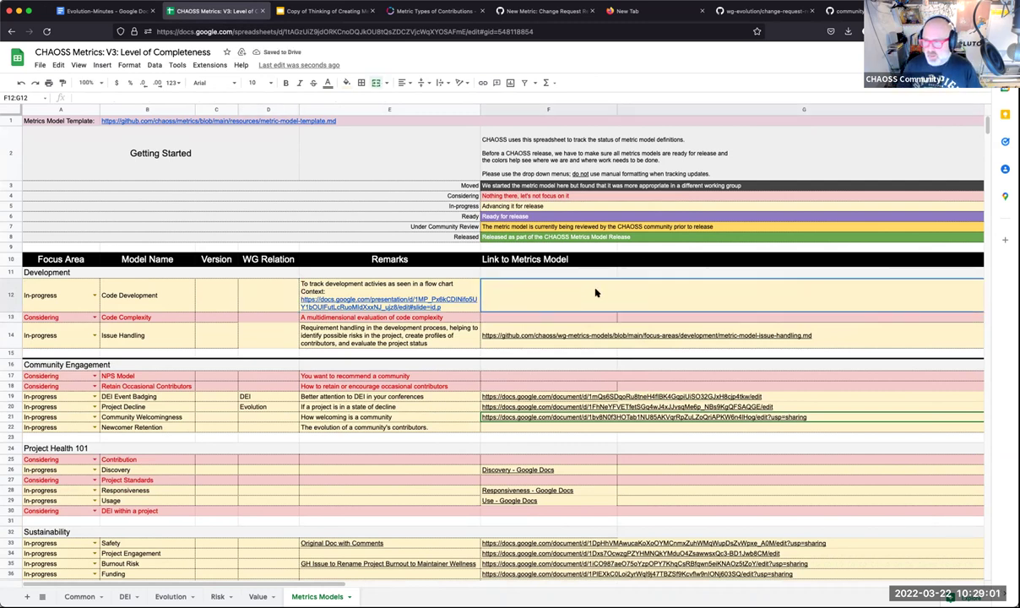
mouse_move(169, 121)
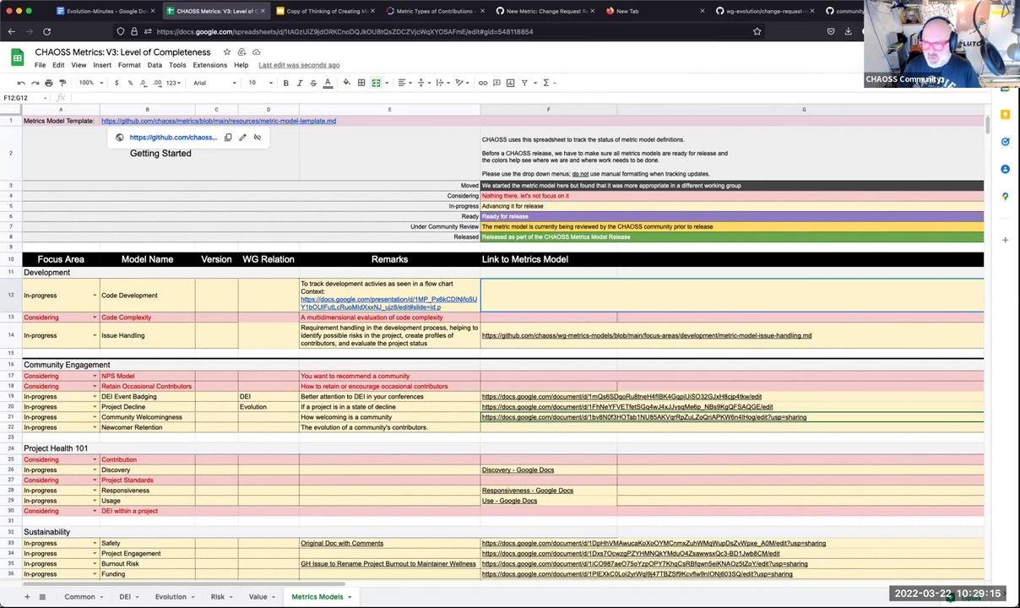
click(990, 52)
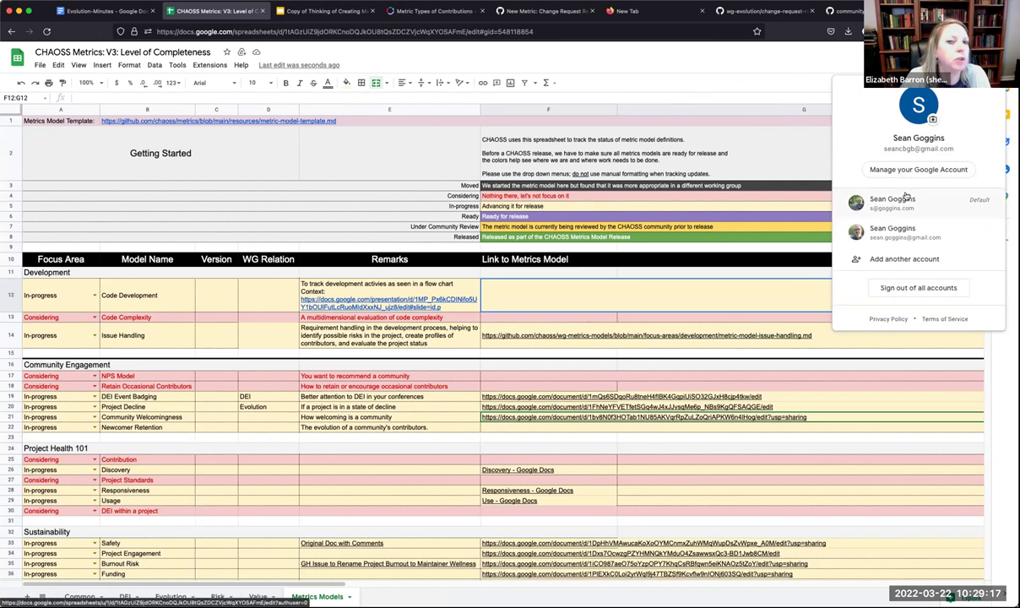
click(898, 199)
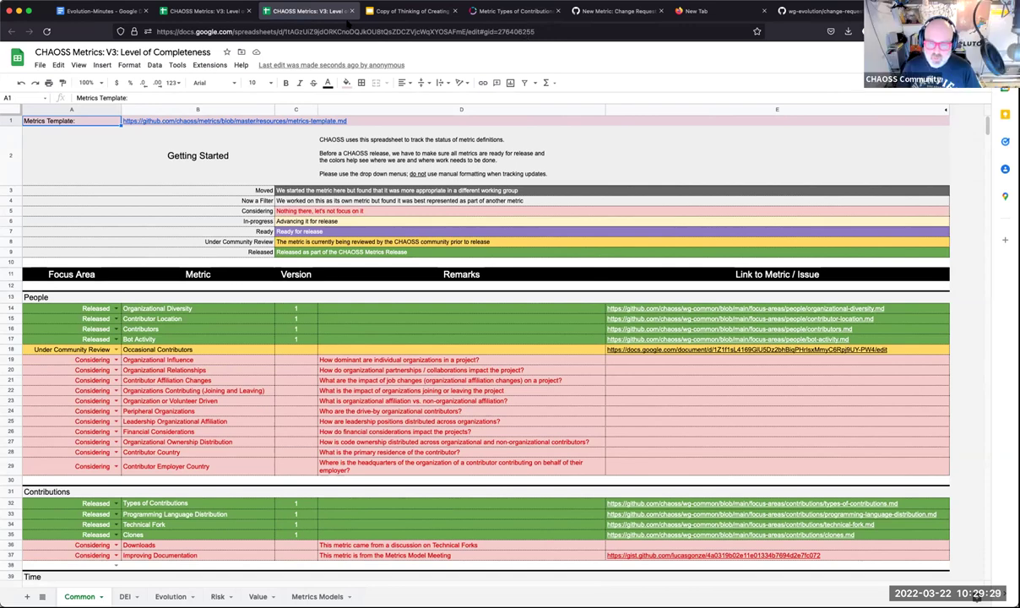
key(super+t)
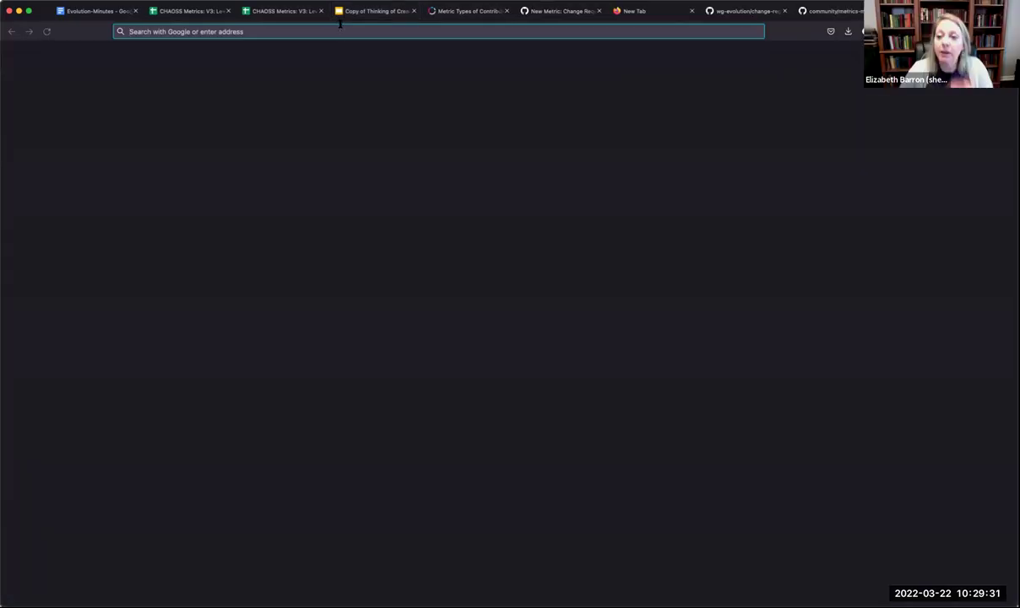
Go to Google Drive's Shared with me list and open the All CHAOSS Docs folder.
text(drive.google.com/)
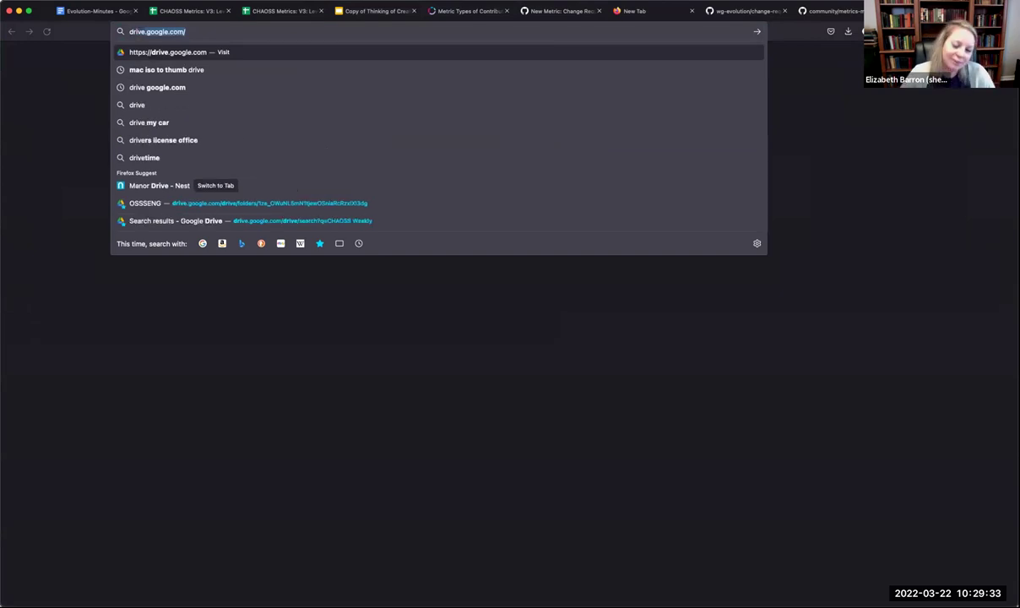
key(Return)
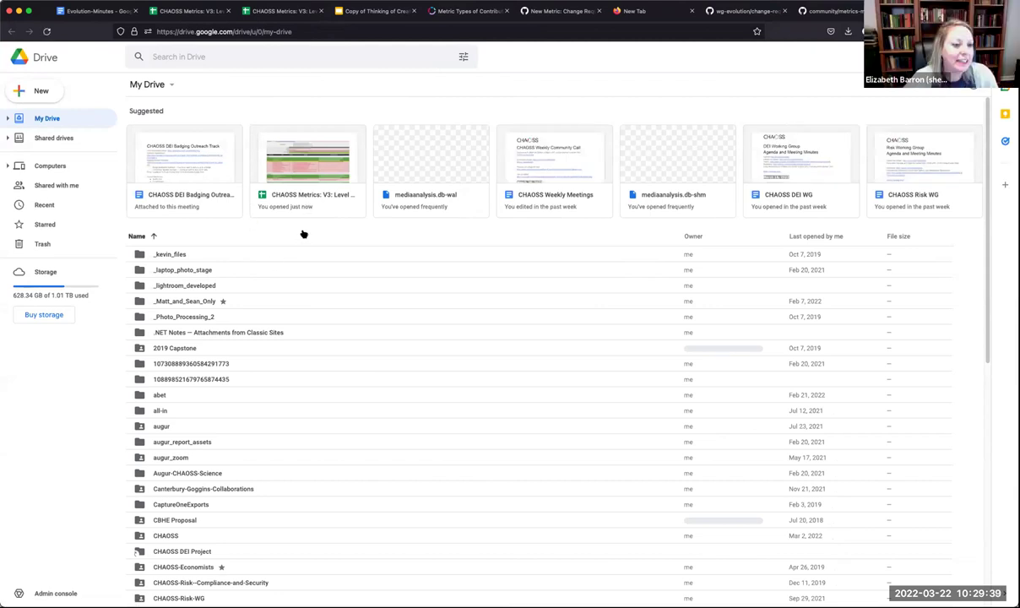
click(68, 185)
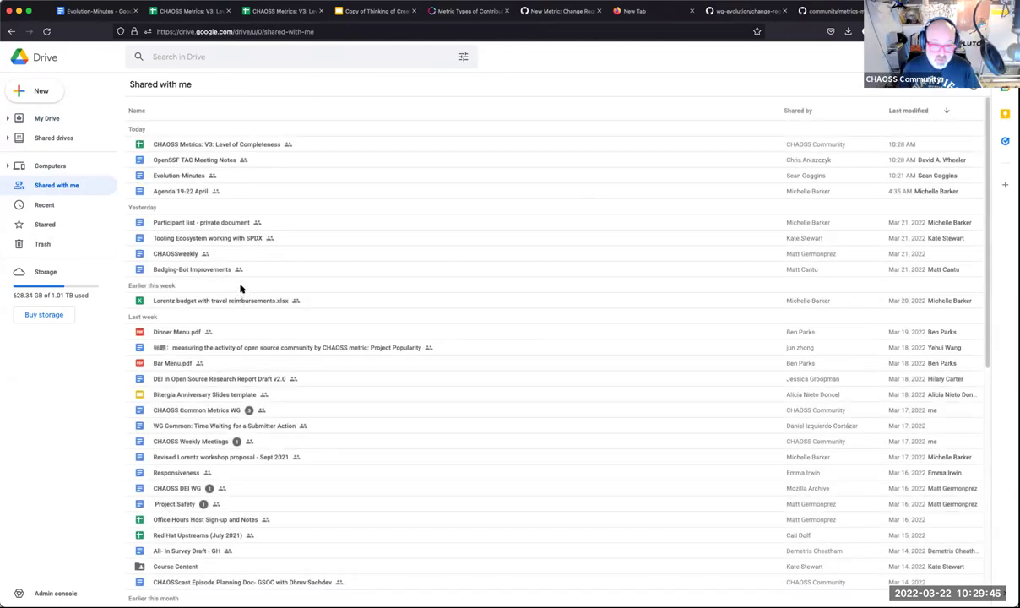
scroll(245, 290, down, 5)
scroll(256, 292, down, 4)
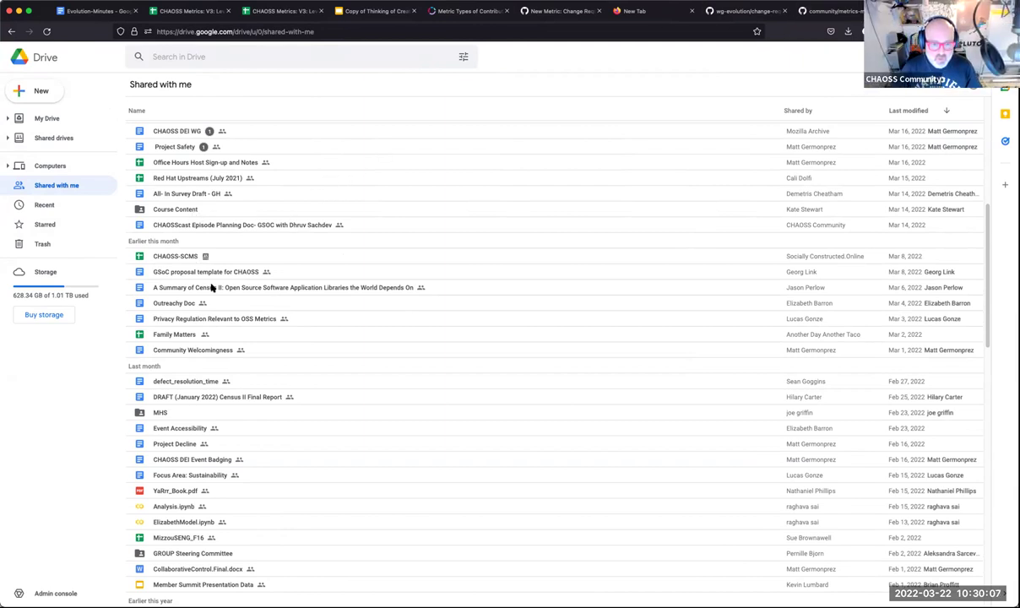
scroll(298, 301, down, 5)
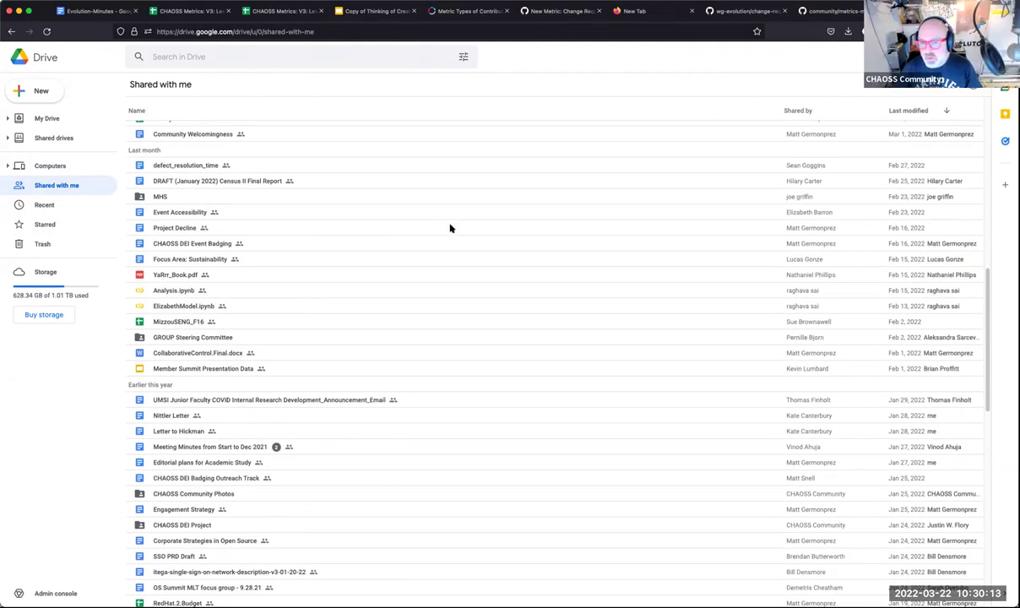
double_click(450, 177)
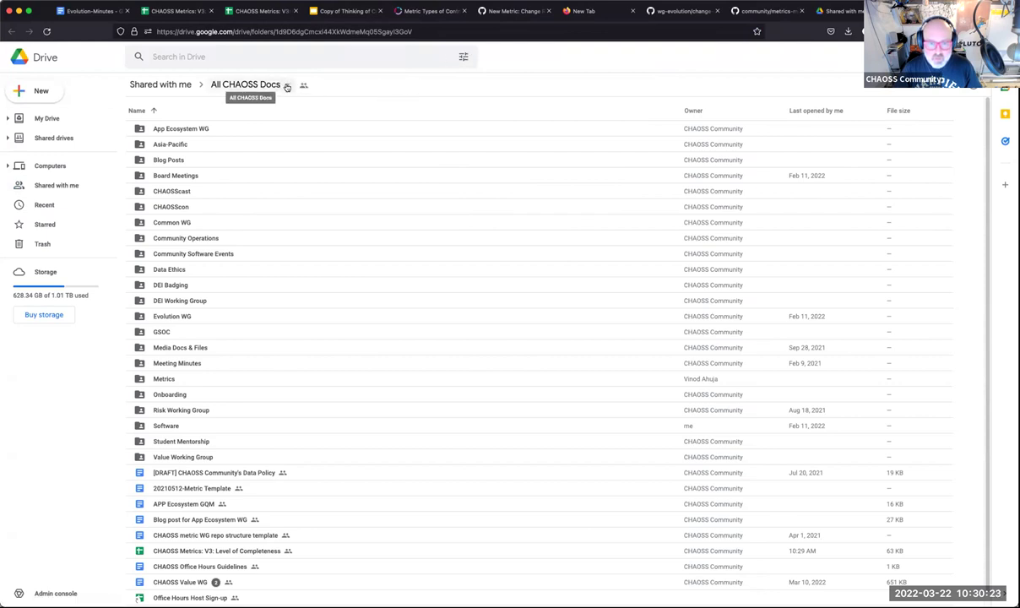
Add an All CHAOSS Docs shortcut to My Drive and open the Evolution WG folder.
click(286, 86)
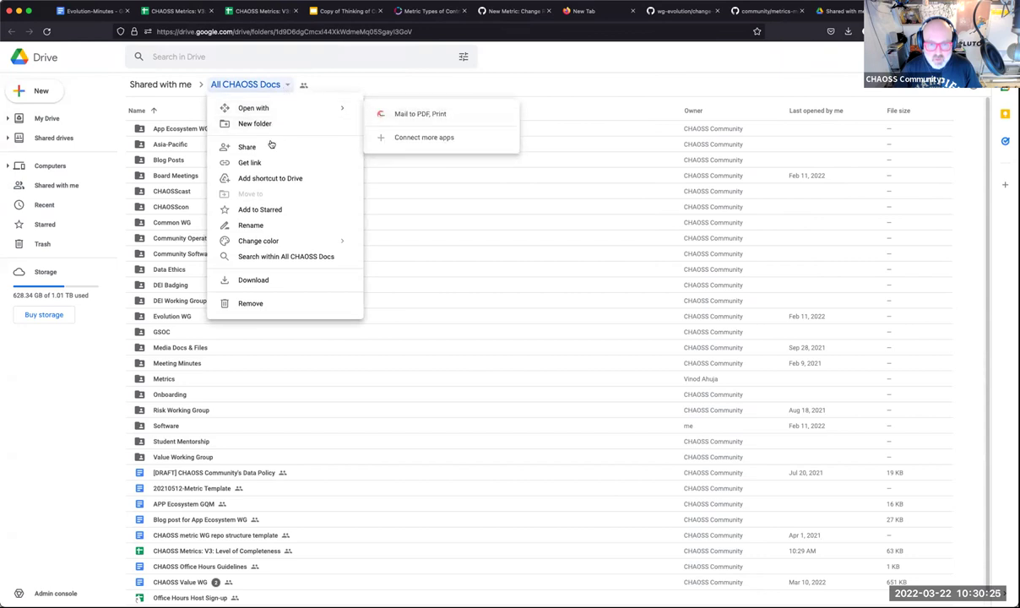
click(268, 177)
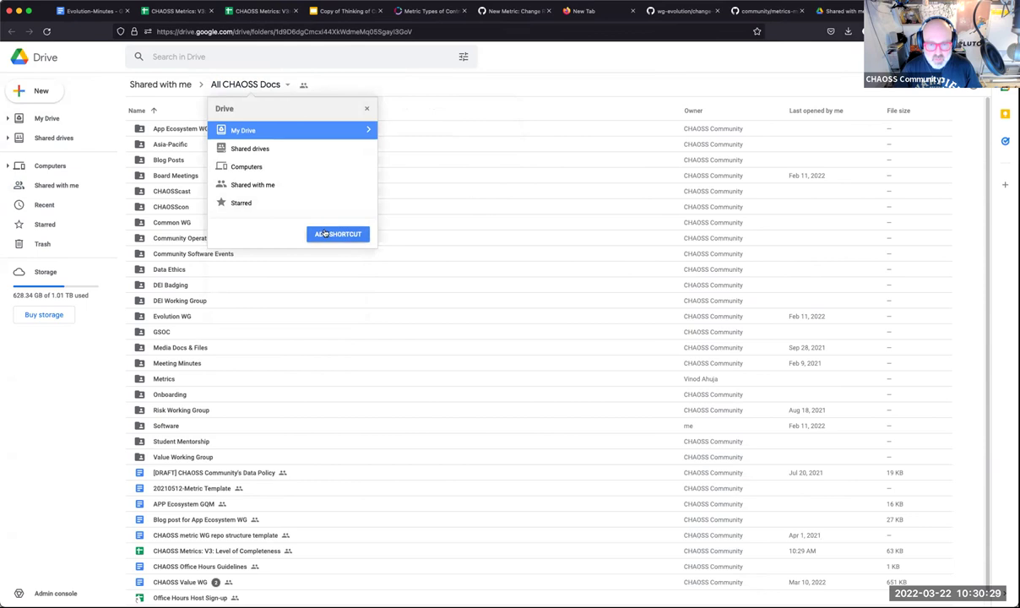
click(337, 234)
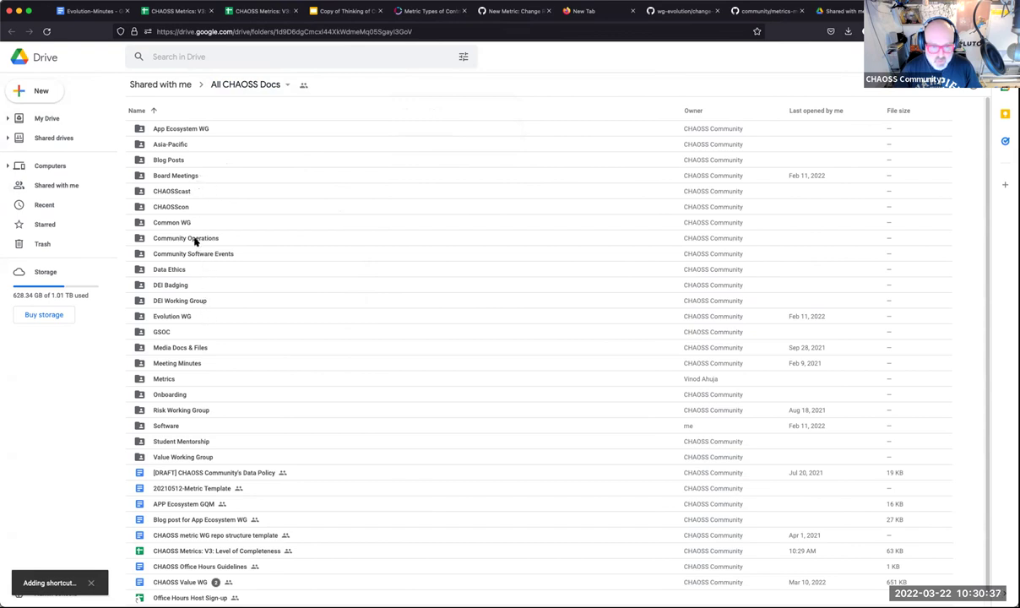
double_click(183, 314)
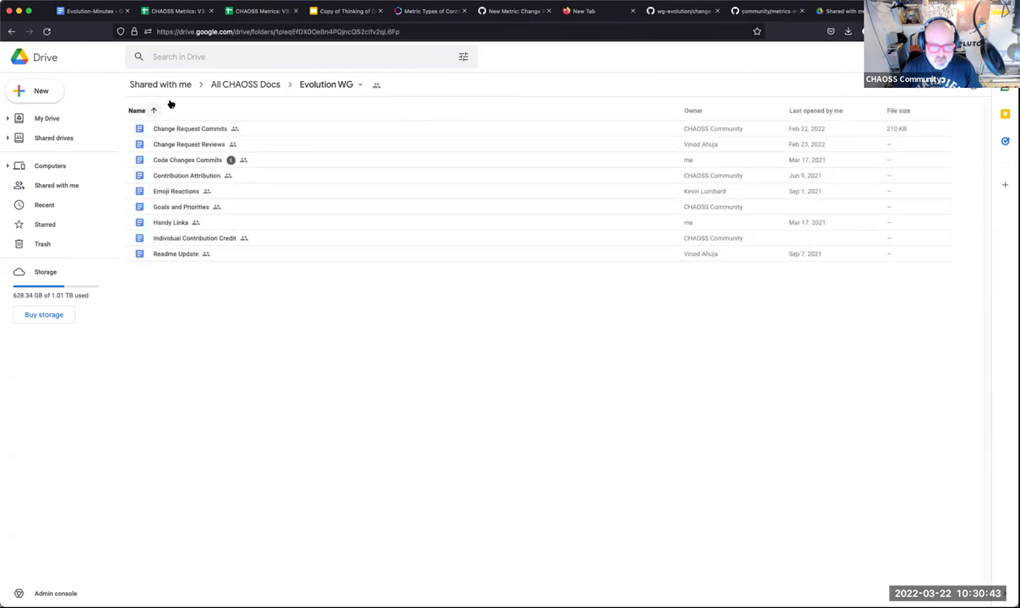
Create and share a new Google Doc in Evolution WG, undoing an accidental slides-link paste.
click(39, 91)
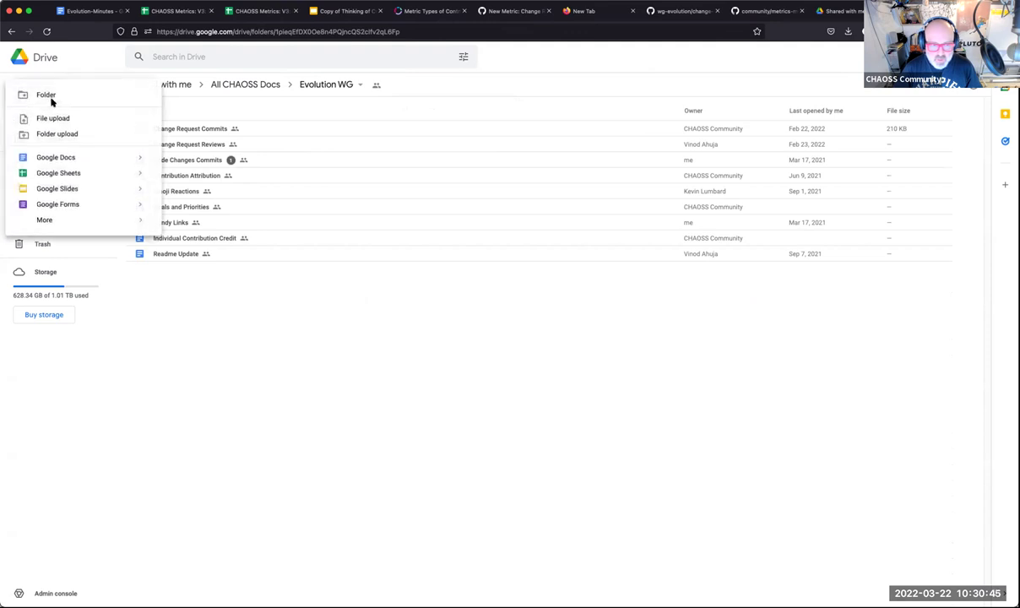
click(69, 156)
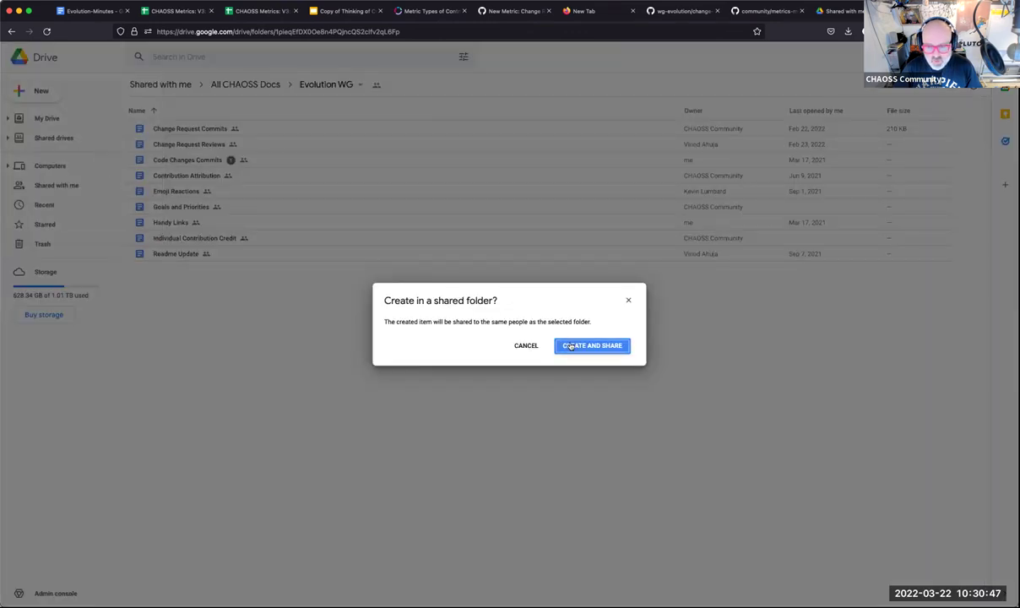
click(553, 341)
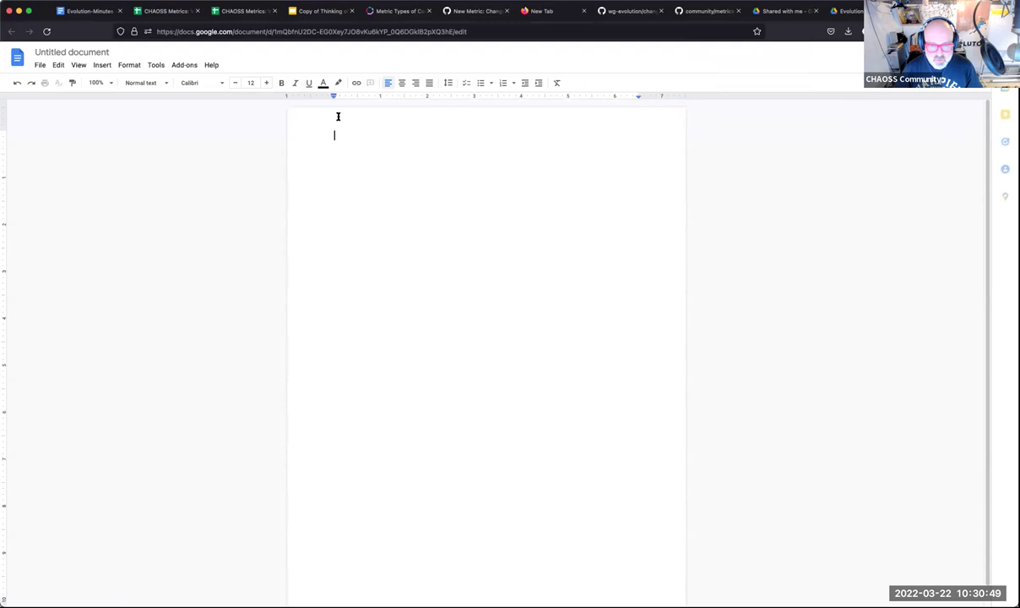
text(v)
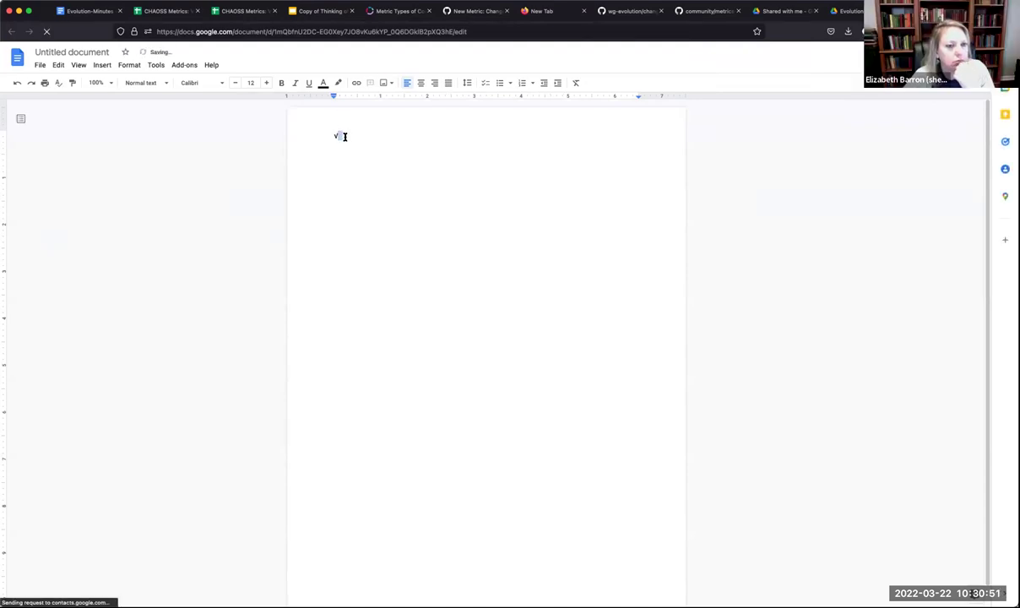
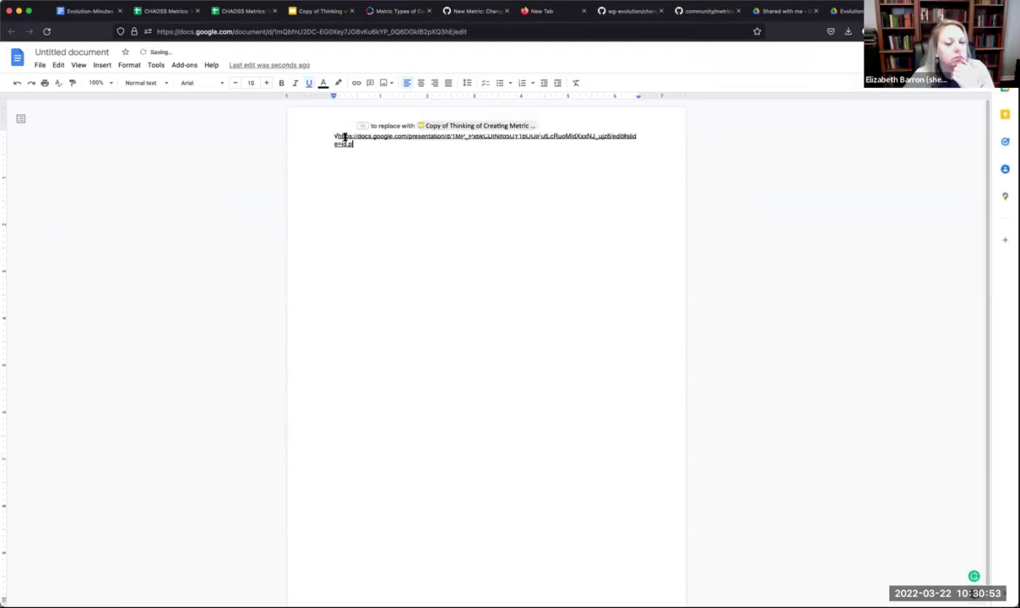
key(super+z)
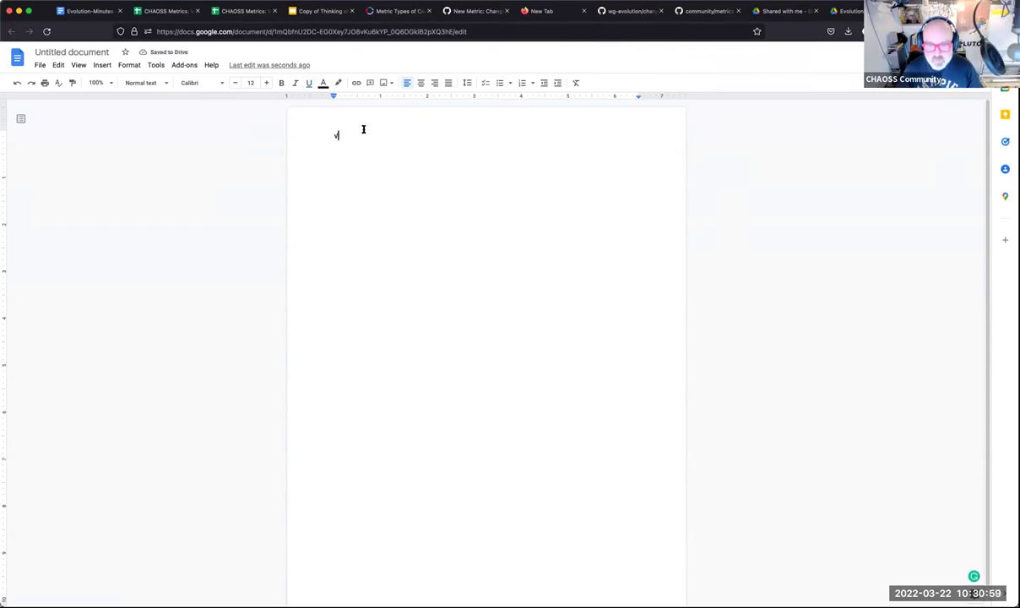
Remove the stray 'v' and paste the full markdown of GitHub's metrics-model-template.md into the document.
key(BackSpace)
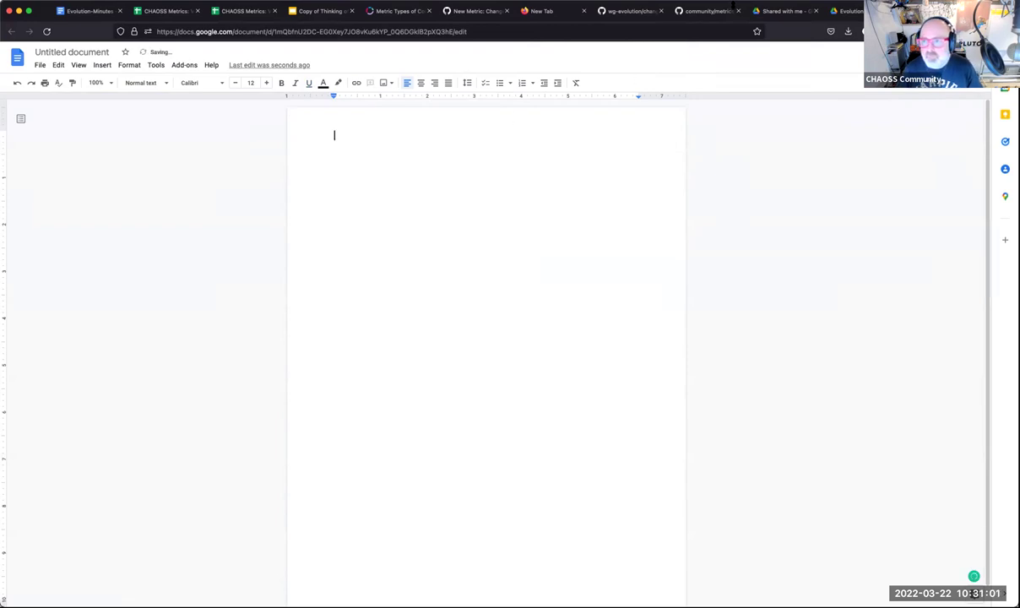
click(705, 12)
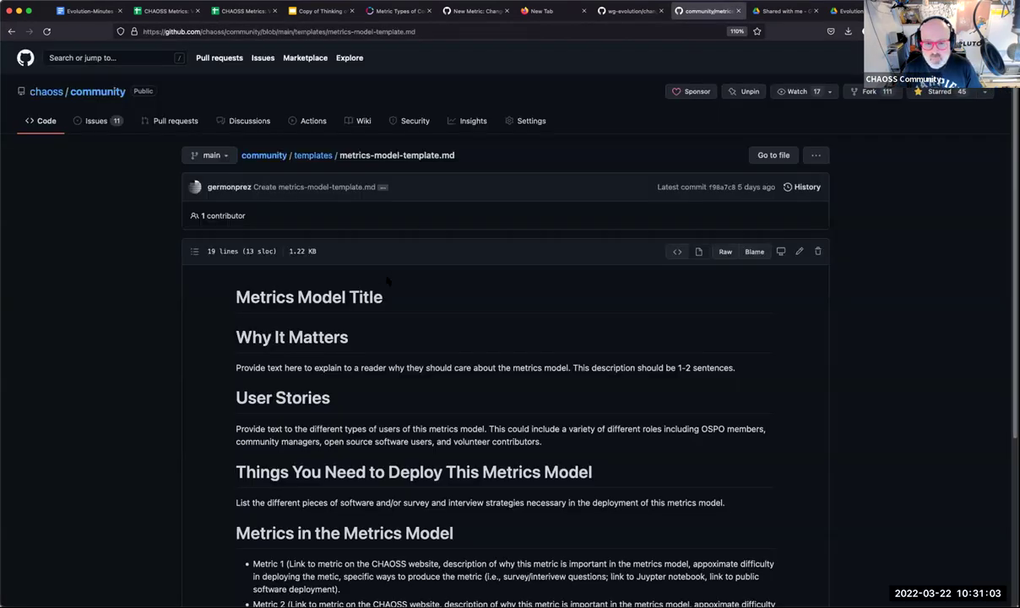
click(799, 251)
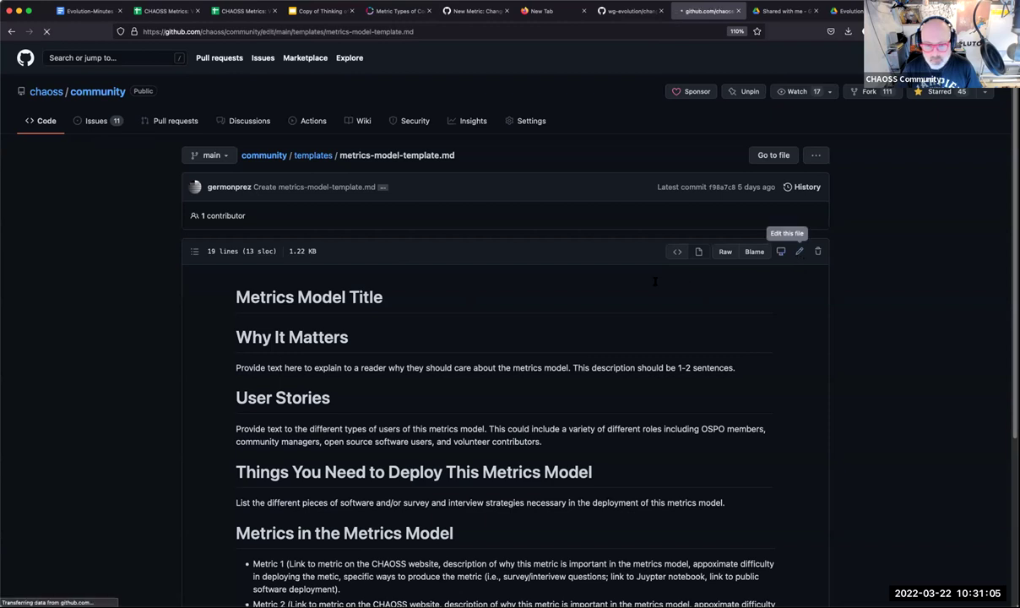
key(super+a)
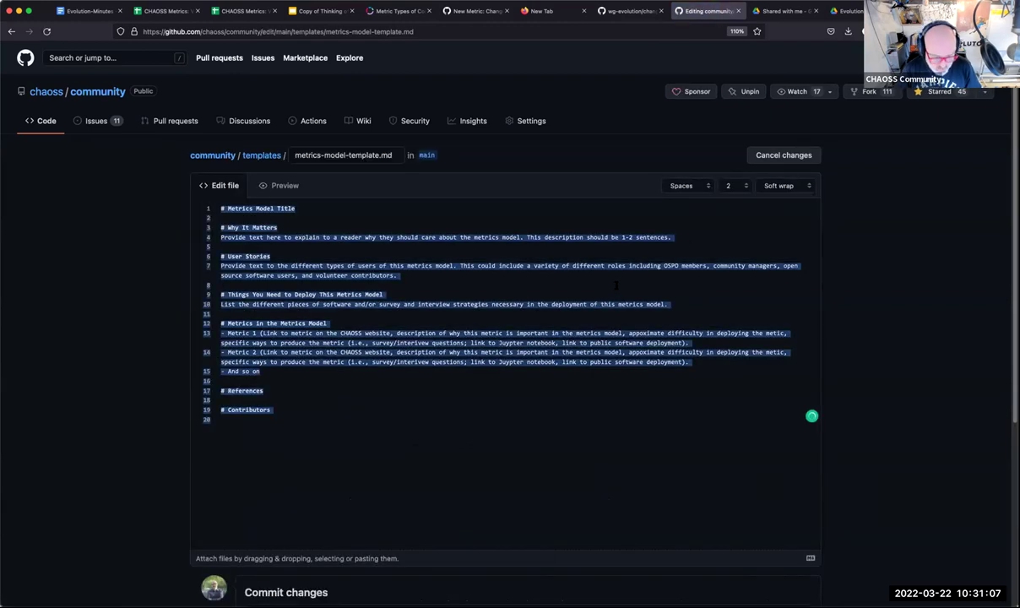
click(781, 156)
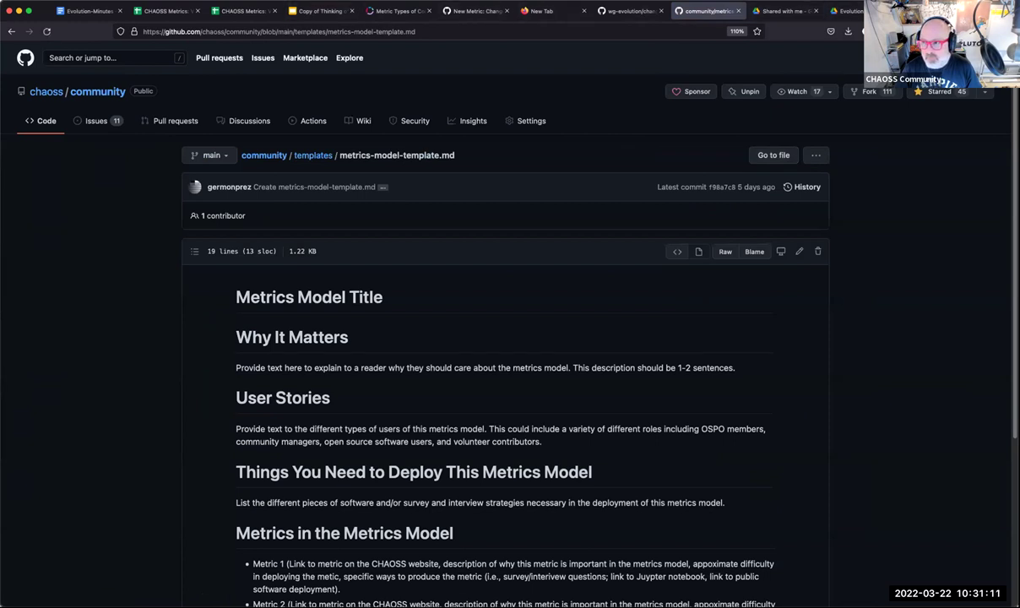
click(886, 11)
text(# Metrics Model Title  # Why It Matters Provide text here to explain to a reader why they should care about the metrics model. This description should be 1-2 sentences.  # User Stories Provide text to the different types of users of this metrics model. This could include a variety of different roles including OSPO members, community managers, open source software users, and volunteer contributors.  # Things You Need to Deploy This Metrics Model List the different pieces of software and/or survey and interview strategies necessary in the deployment of this metrics model.  # Metrics in the Metrics Model - Metric 1 (Link to metric on the CHAOSS website, description of why this metric is important in the metrics model, appoximate difficulty in deploying the metic, specific ways to produce the metric (i.e., survey/interivew questions; link to Juypter notebook, link to public software deployment). - Metric 2 (Link to metric on the CHAOSS website, description of why this metric is important in the metrics model, appoximate difficulty in deploying the metic, specific ways to produce the metric (i.e., survey/interivew questions; link to Juypter notebook, link to public software deployment). - And so on  # References  # Contributors)
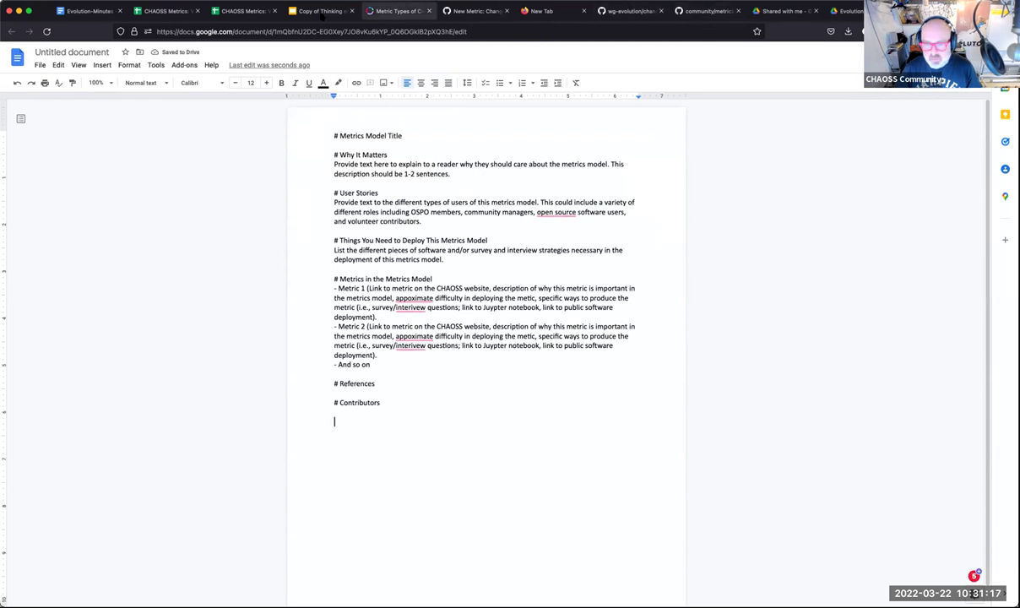
Title the untitled document 'Code', then go back to the CHAOSS Metrics spreadsheet.
click(163, 14)
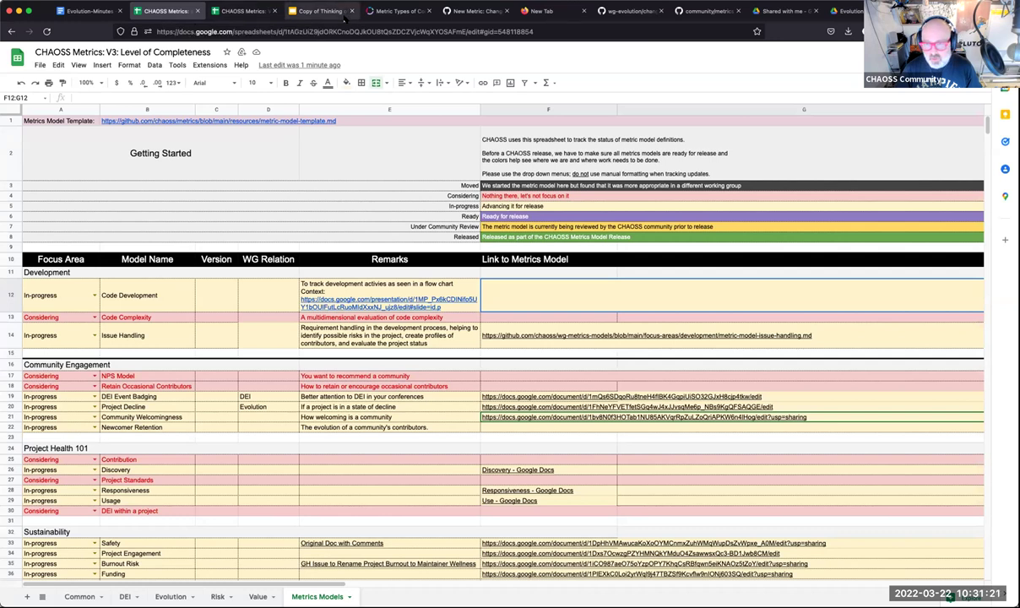
click(887, 11)
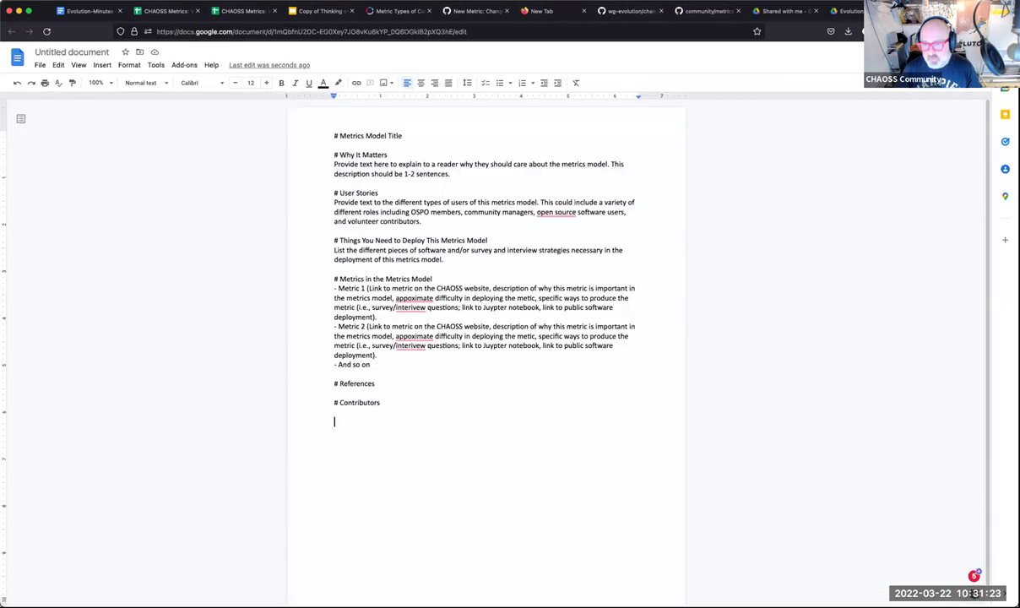
click(65, 52)
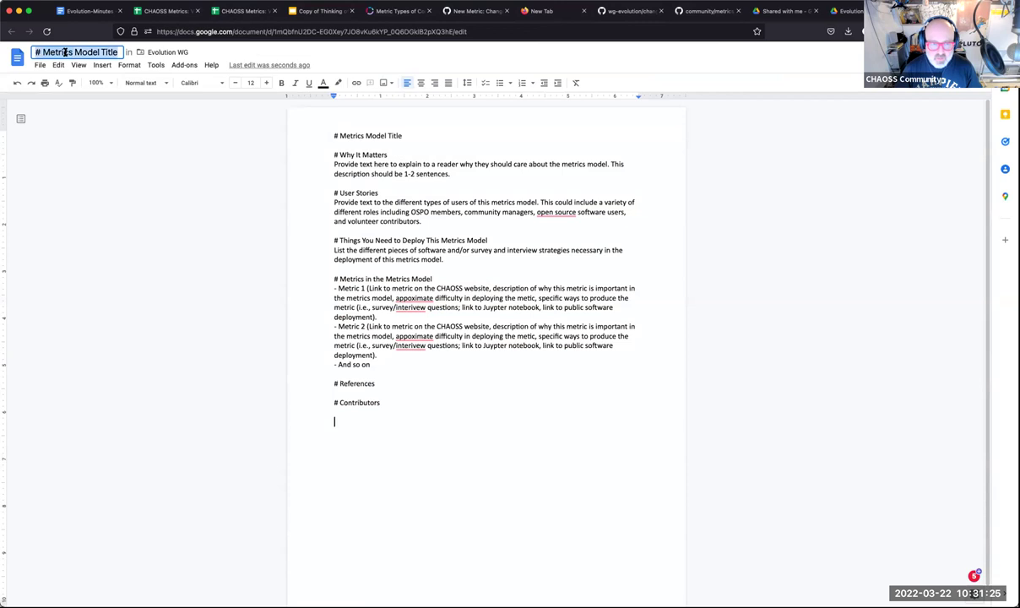
text(Code D)
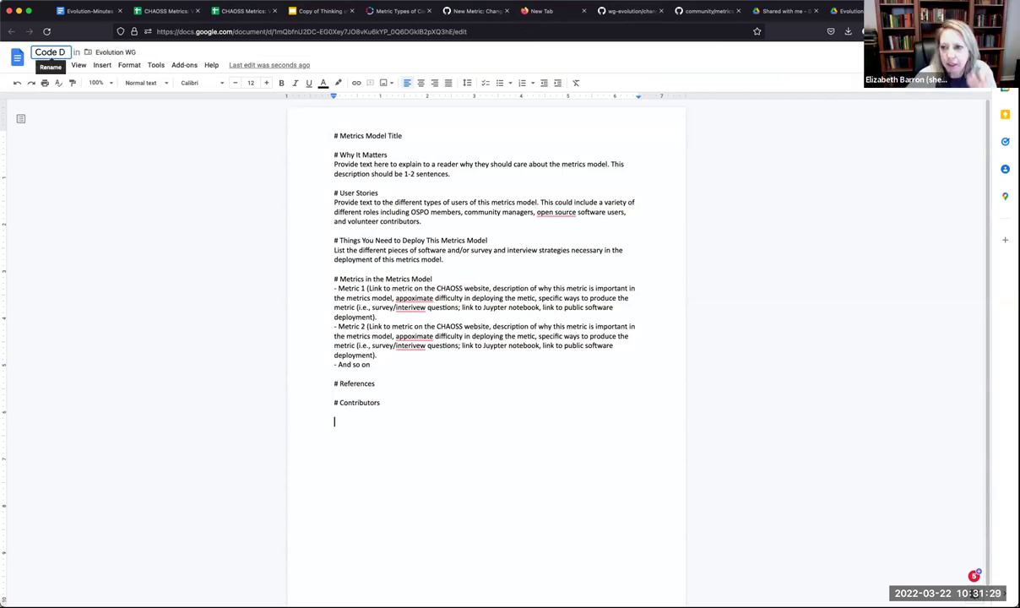
key(BackSpace)
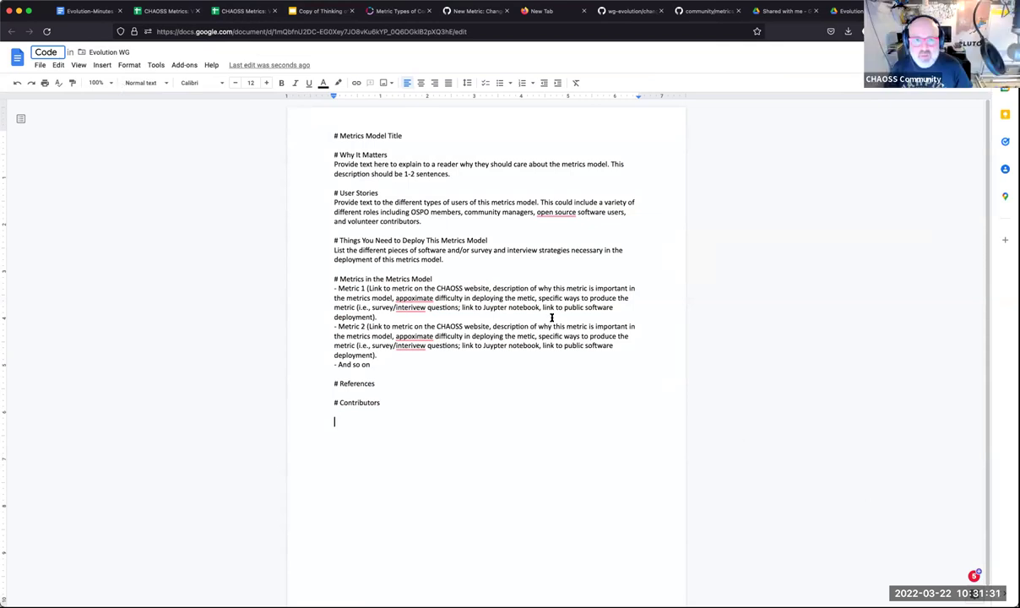
click(248, 10)
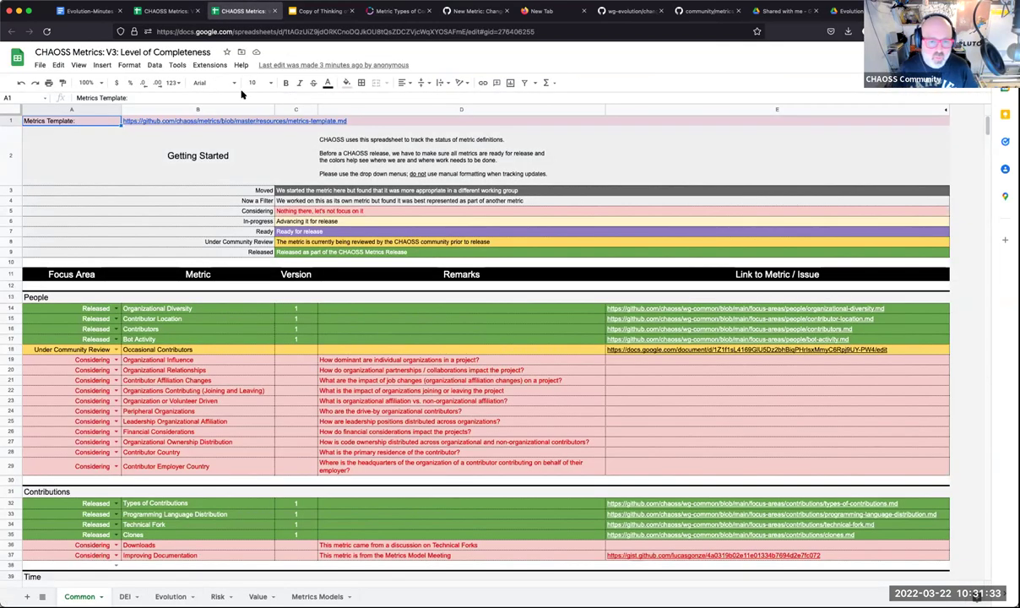
On the Metrics Models sheet, undo the template text mistakenly pasted into cell F13.
key(ctrl+shift+Tab)
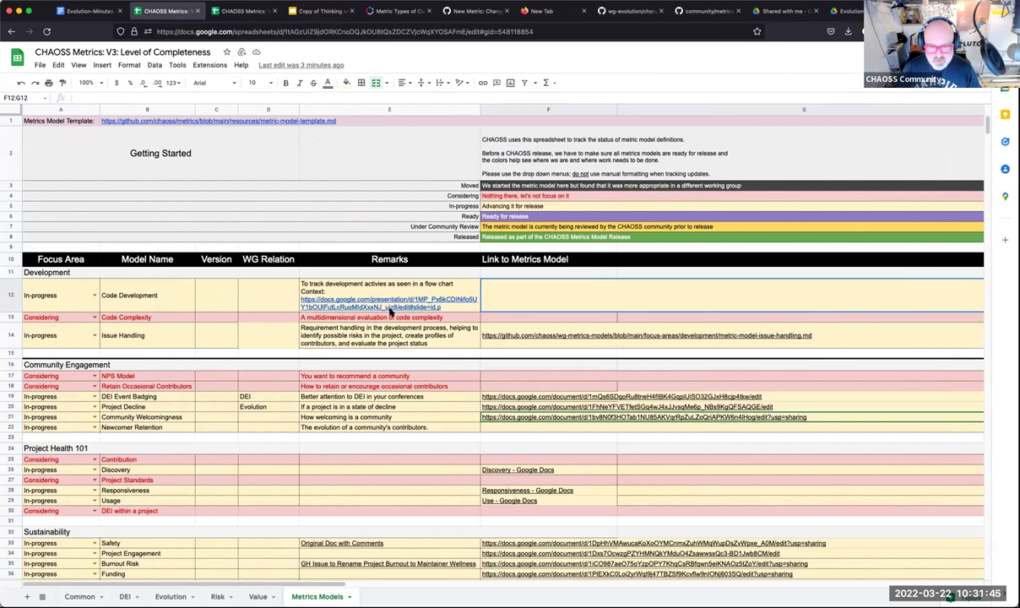
click(490, 316)
key(Return)
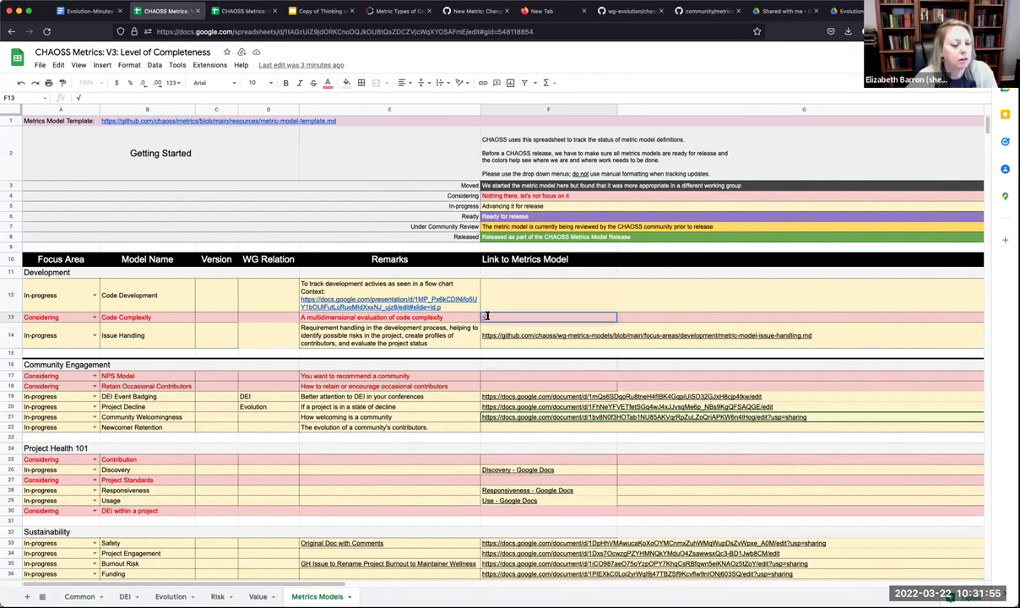
key(super+v)
key(super+z)
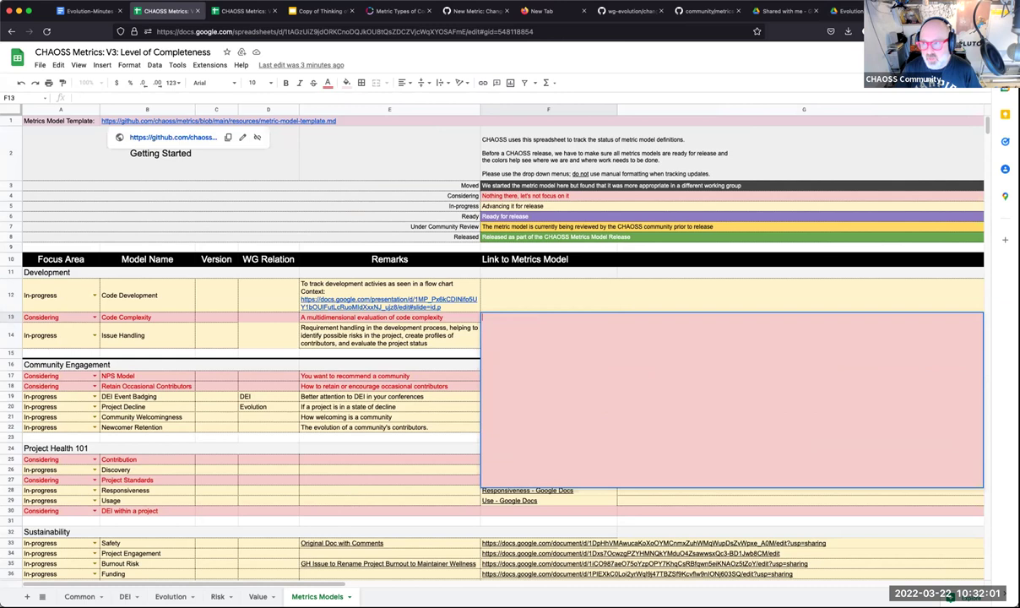
Extend the document title to 'Code Complexity'.
key(ctrl+Tab)
click(57, 51)
text(Complexity)
key(Return)
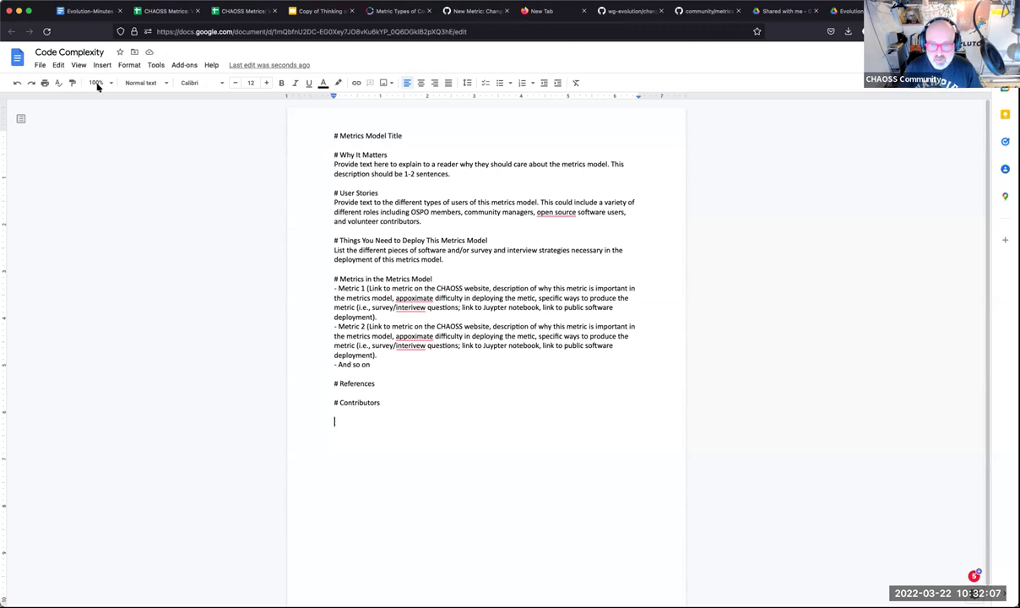
Copy the Code Complexity doc's URL and paste it into cell F13 of the tracker.
click(289, 30)
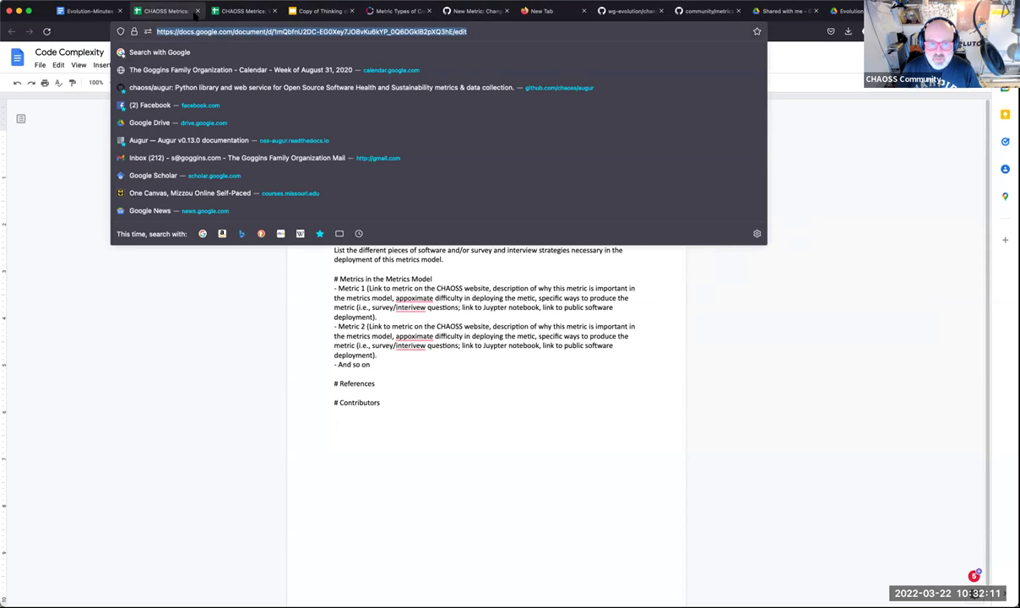
click(171, 15)
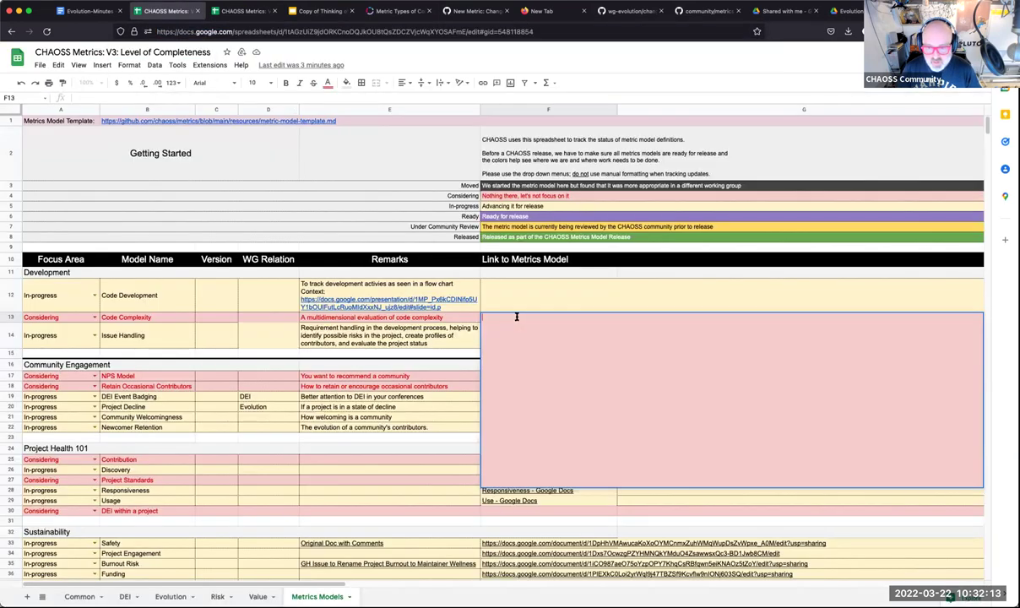
key(Return)
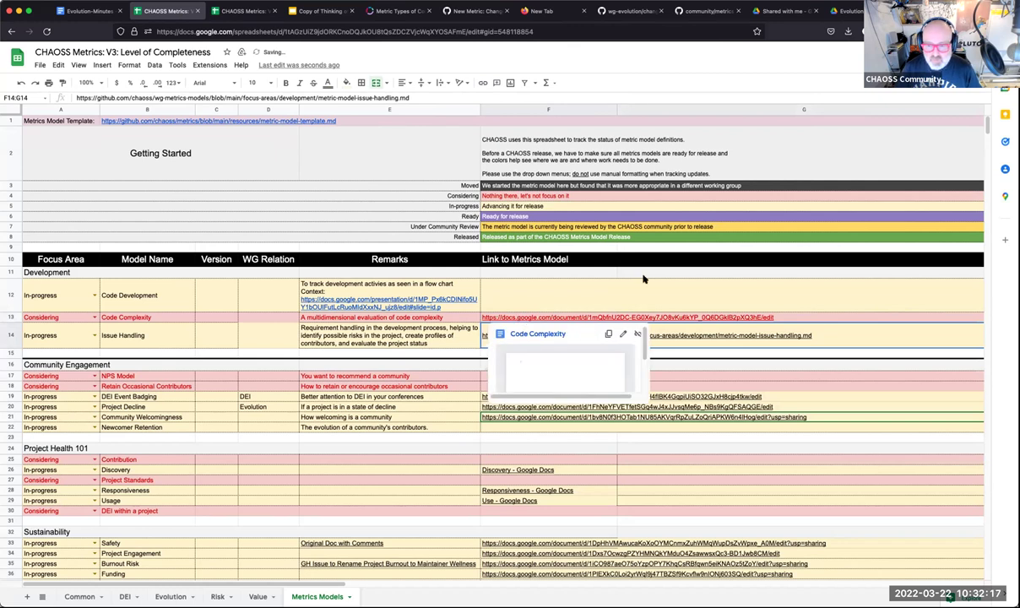
Overwrite the 'Metrics Model Title' placeholder in the first heading with 'Code Complexity Metrics Models'.
key(ctrl+shift+Tab)
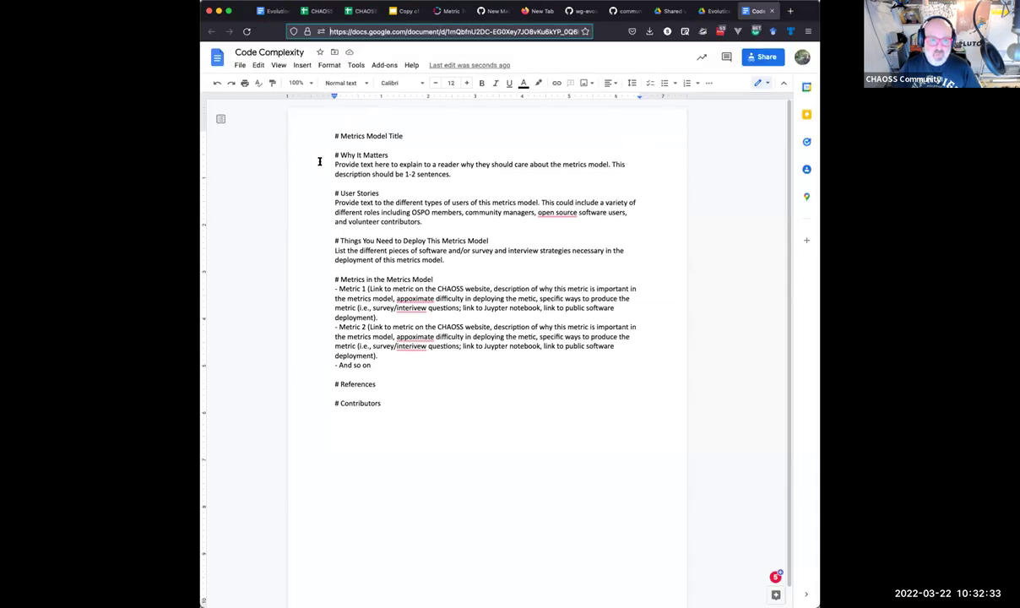
drag(340, 136, 442, 136)
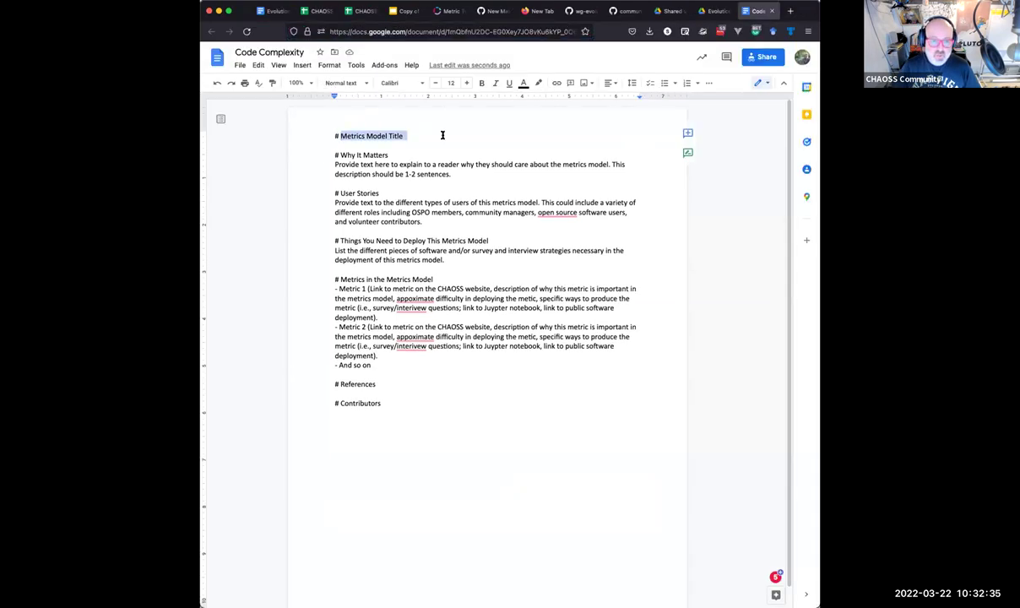
text(Code)
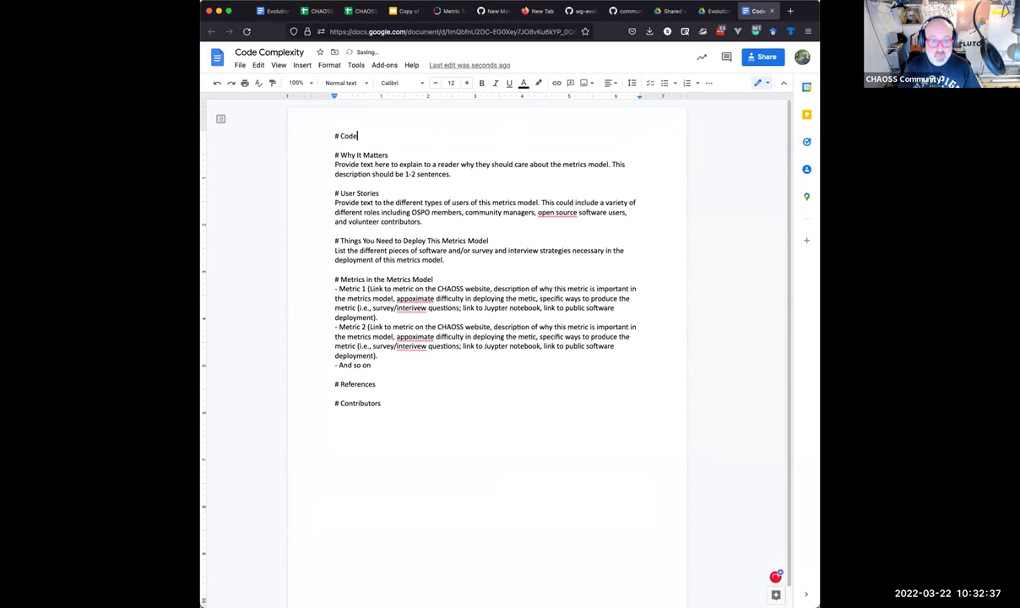
text( Complexity Metrics Models)
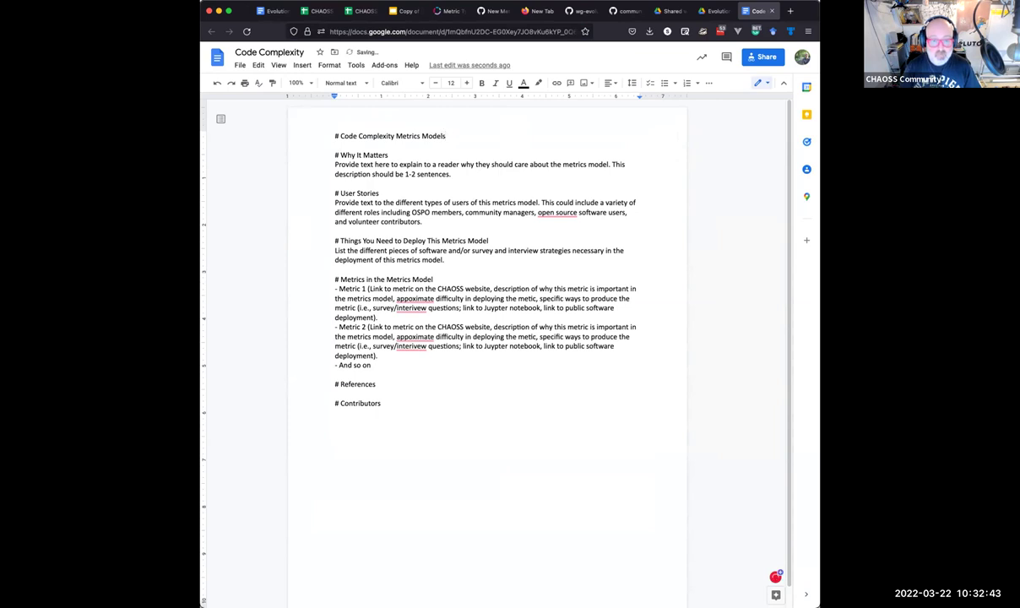
click(365, 164)
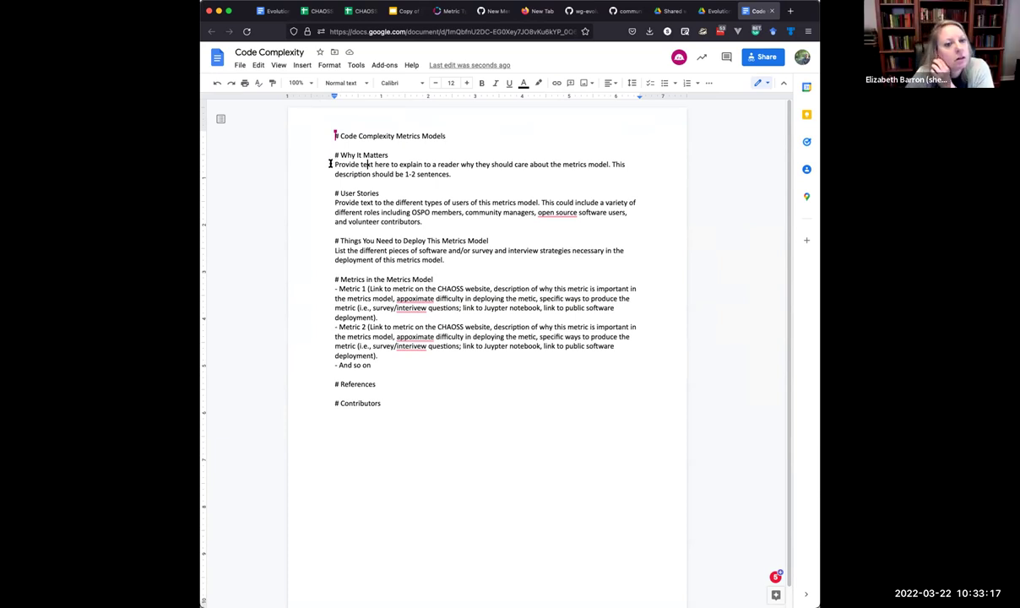
In Suggesting mode, suggest deleting the final 's' of 'Models', then select the Why It Matters paragraph.
click(759, 83)
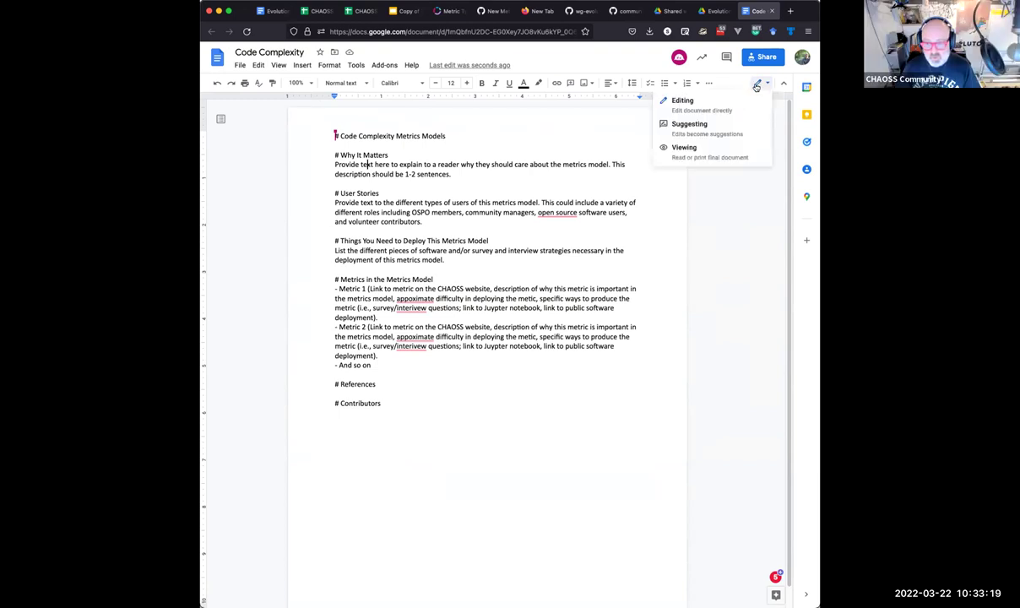
click(723, 127)
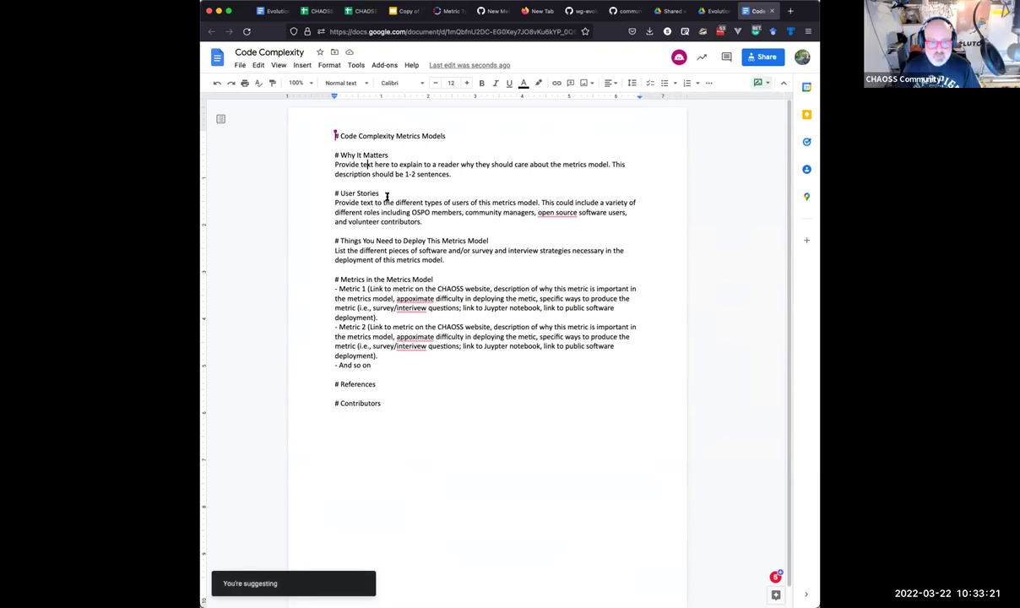
click(448, 135)
key(BackSpace)
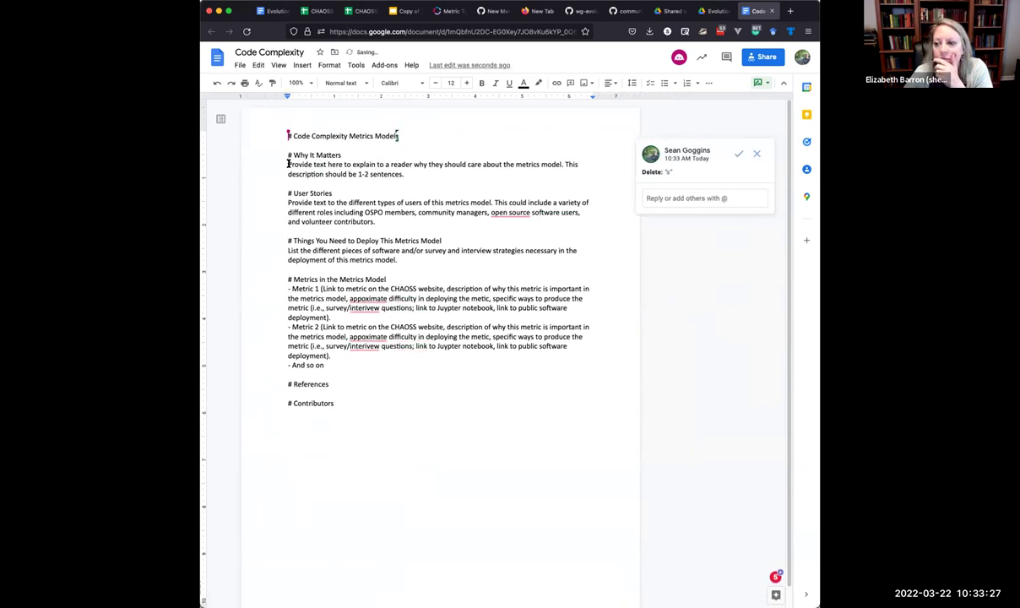
drag(287, 163, 402, 173)
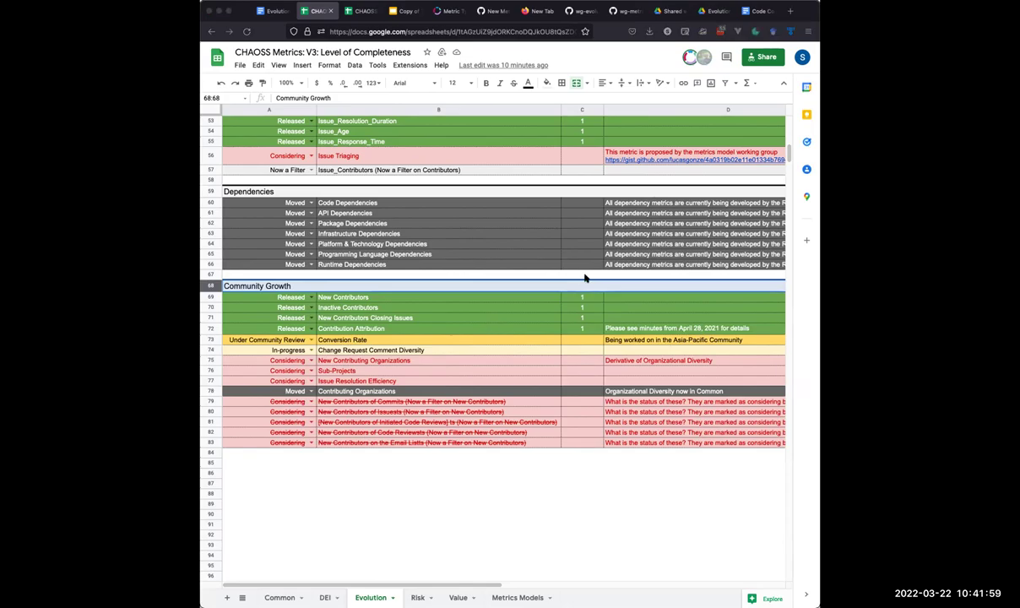
In Navicat's repo_labor table, commit 10 as the code_complexity value for functest.py.
key(super+Tab)
mouse_move(766, 501)
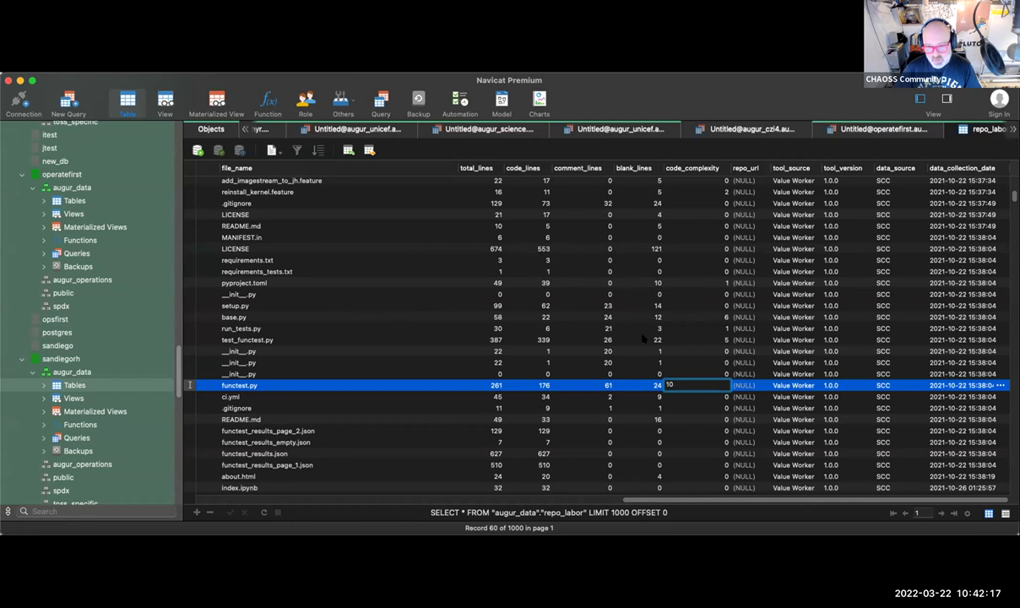
click(750, 385)
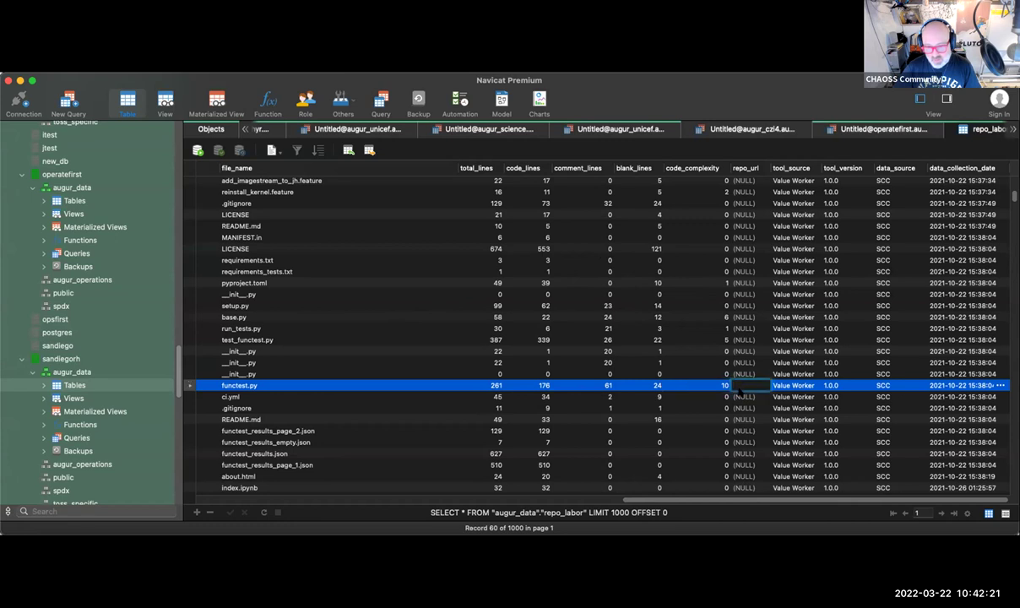
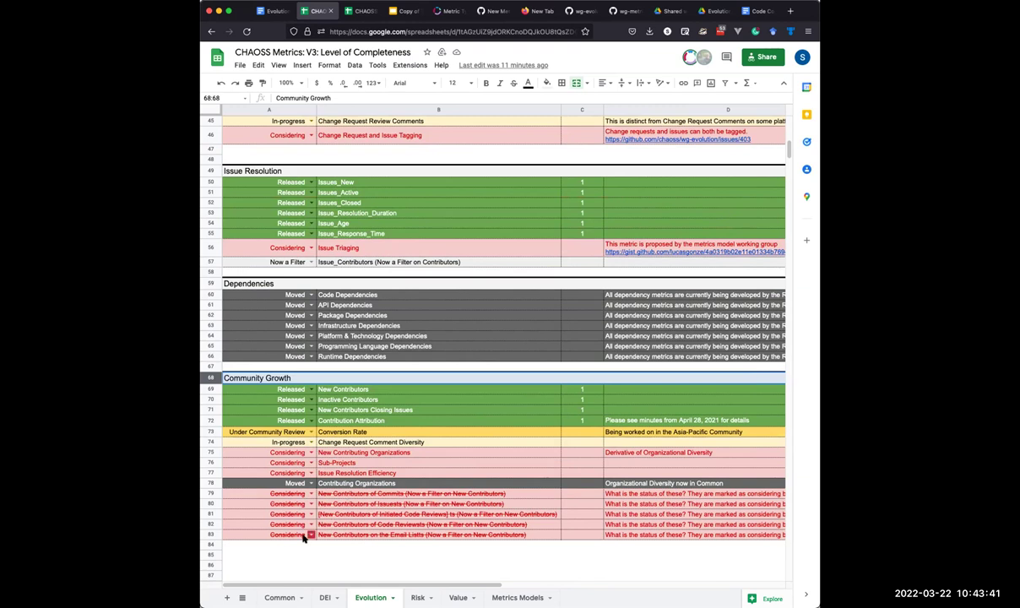
Select the empty cell A85 below the Community Growth list on the Evolution tab.
click(266, 553)
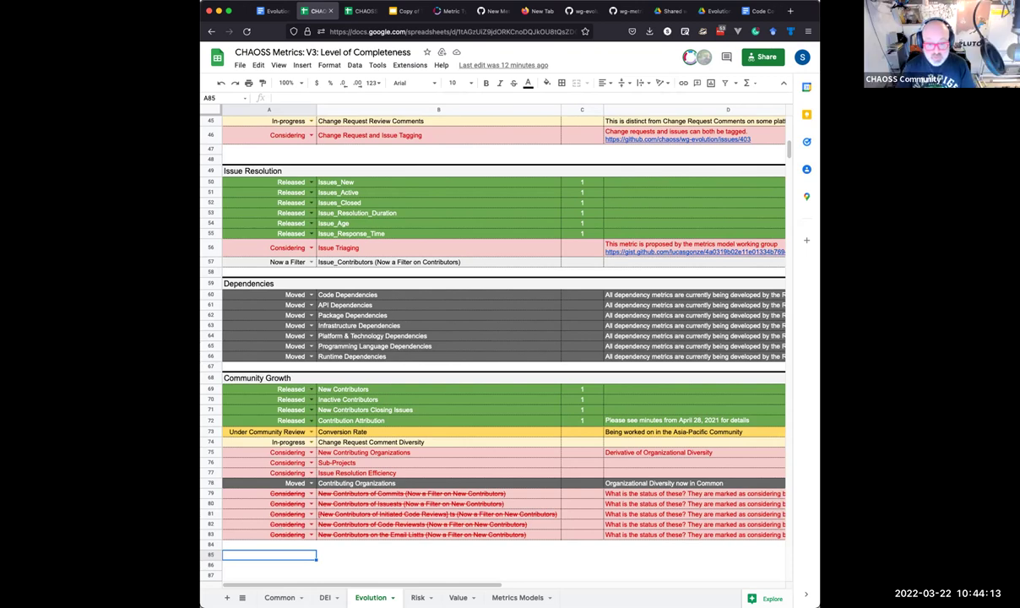
click(517, 597)
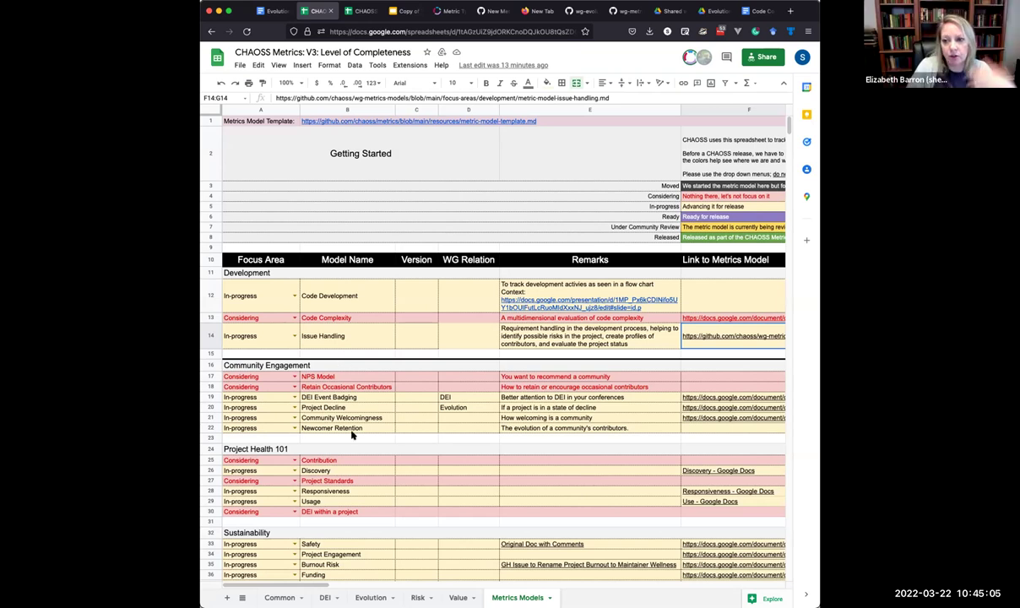
scroll(351, 433, down, 10)
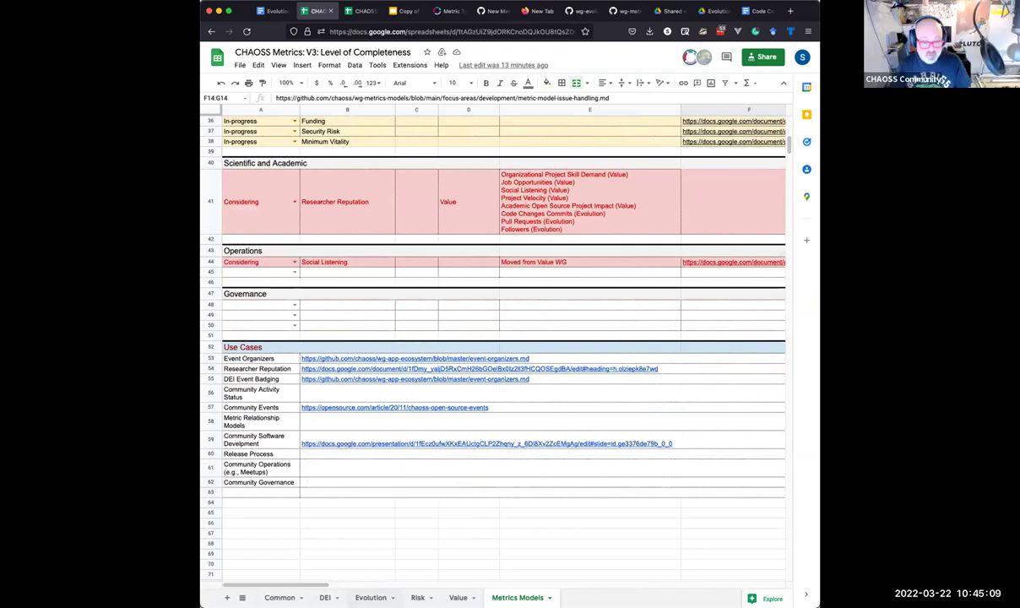
click(371, 597)
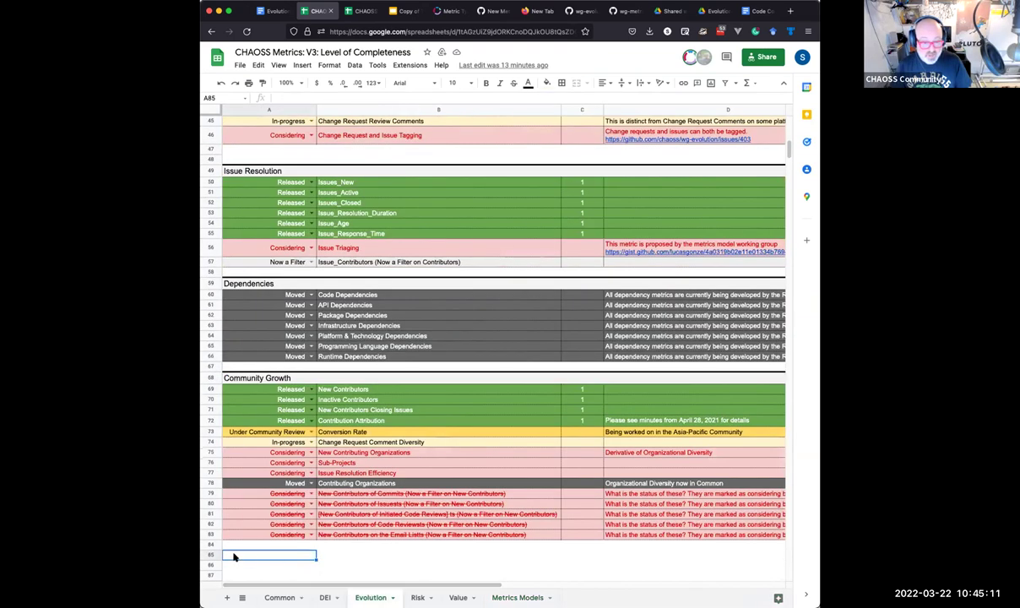
click(210, 378)
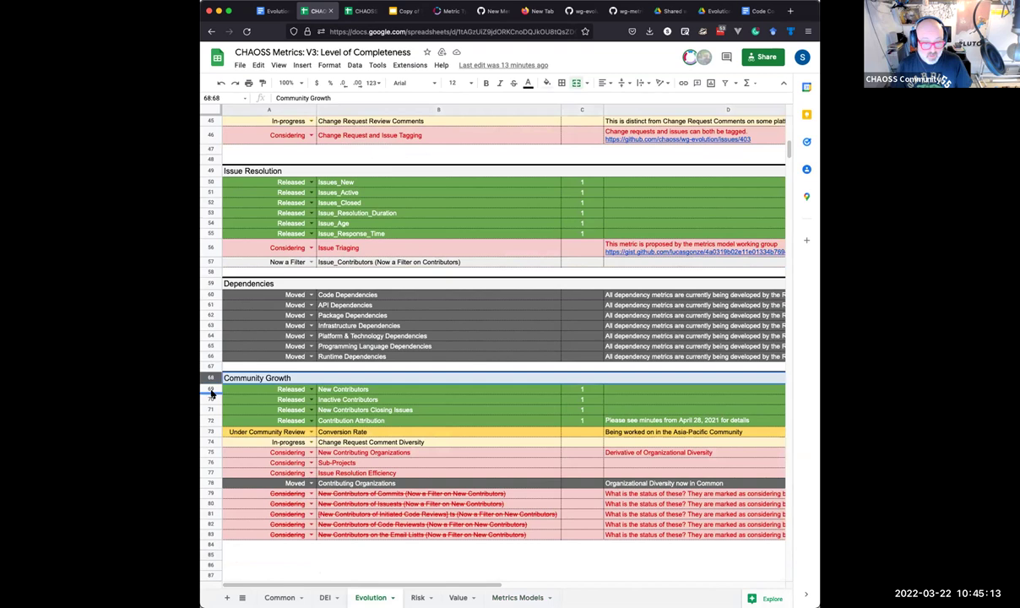
drag(211, 392, 232, 409)
Paste the copied Community Growth heading and its three Released rows into rows 85–88.
key(ctrl+c)
click(212, 554)
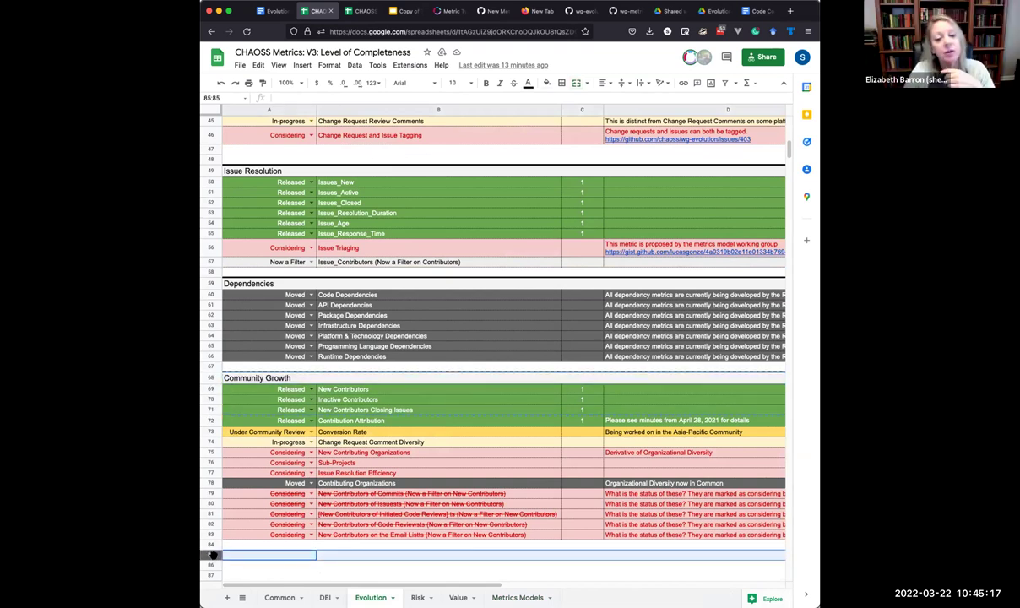
key(ctrl+v)
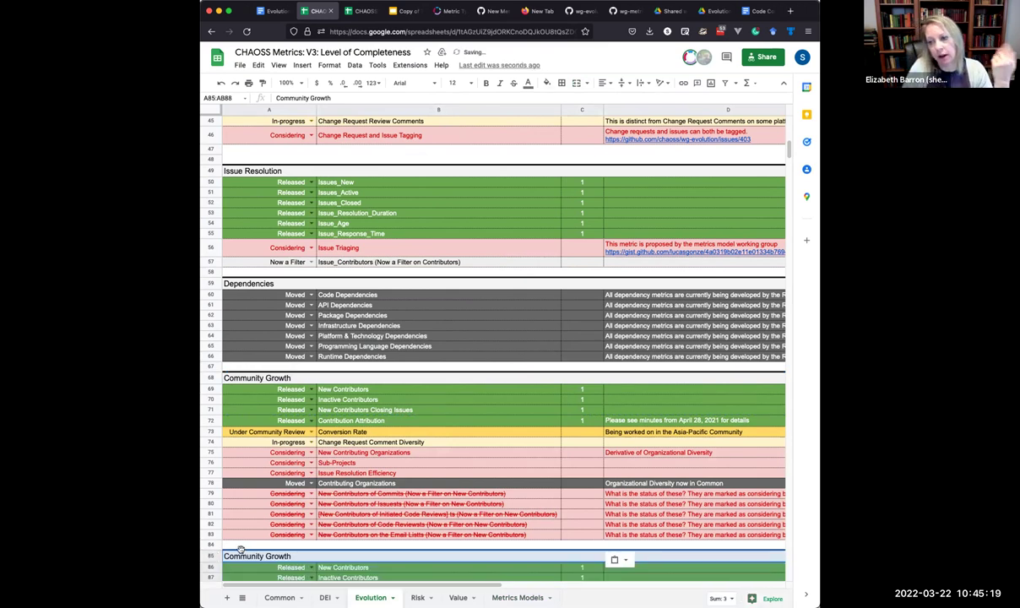
scroll(270, 516, down, 3)
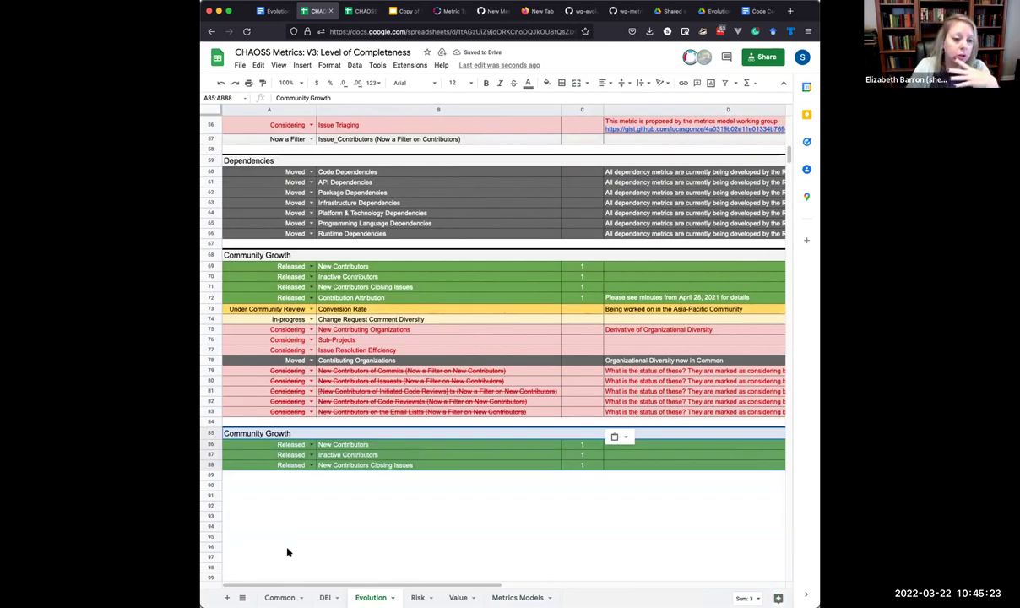
click(276, 432)
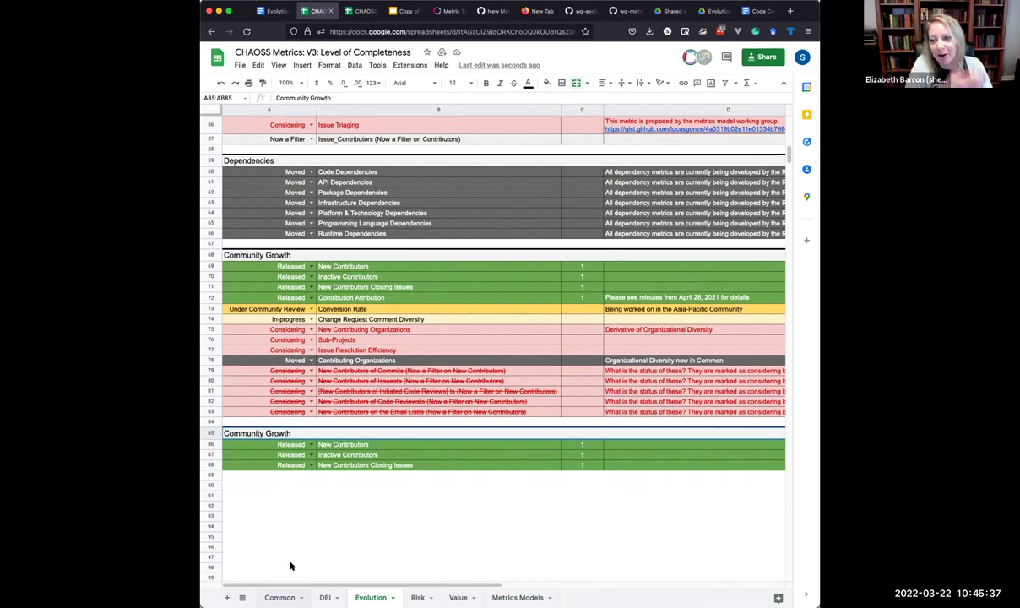
click(272, 432)
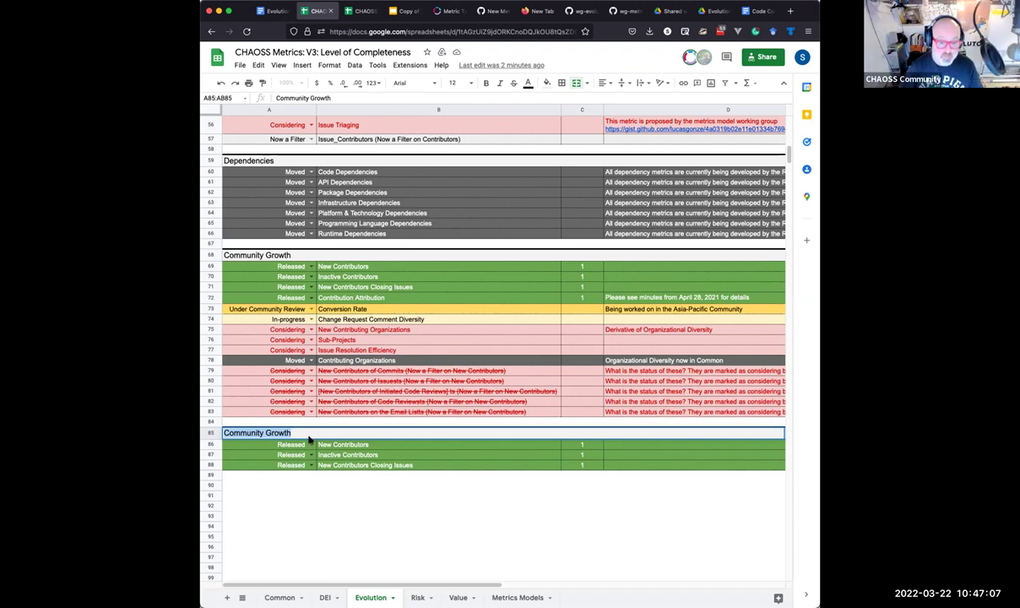
click(345, 447)
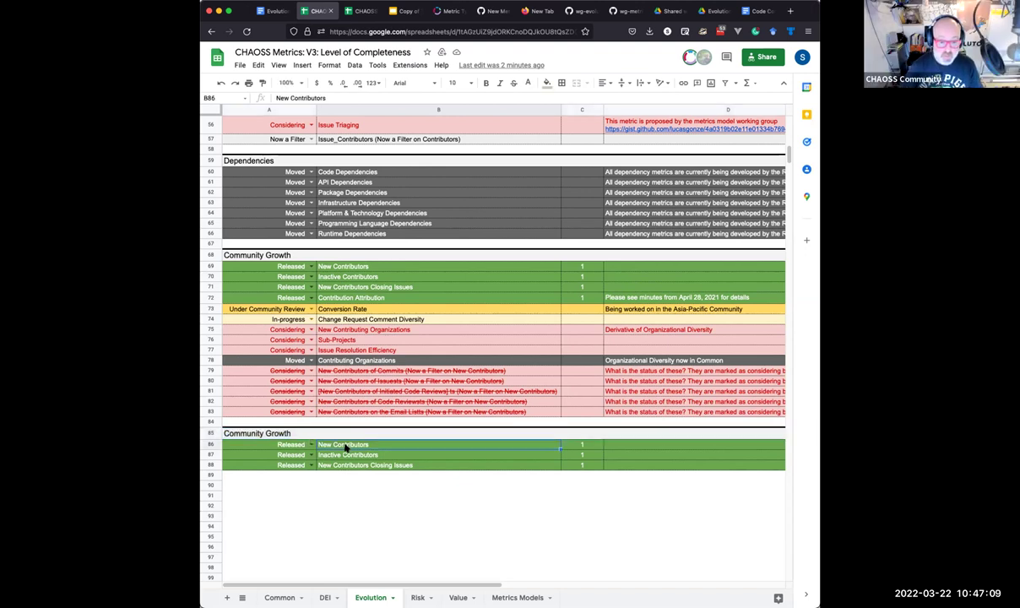
Rename B86 to 'Languages in a Project' and B87 to 'Project Level Lines of Code'.
text(Languages)
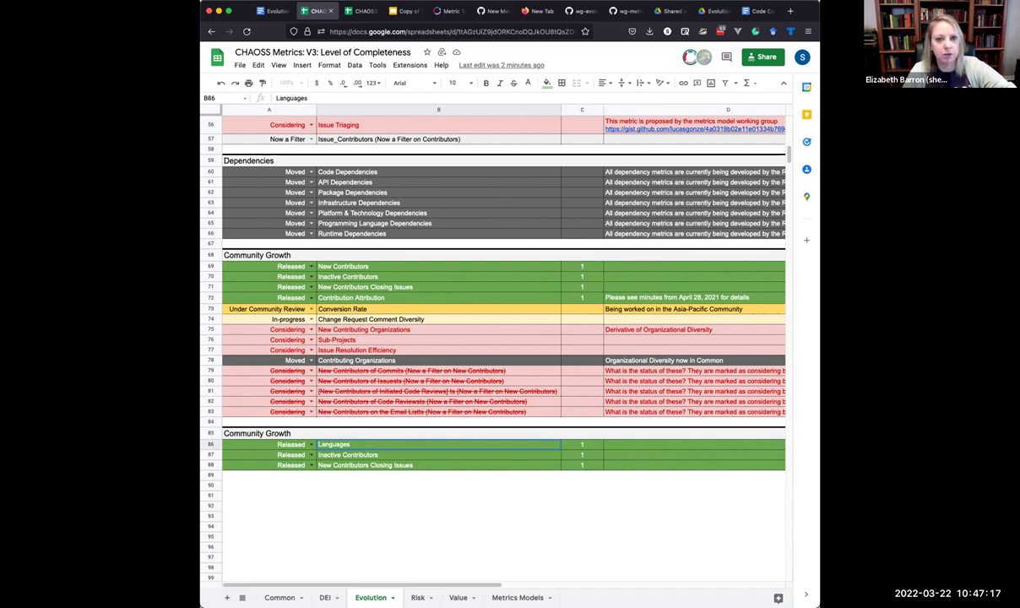
text( in a Project)
key(Return)
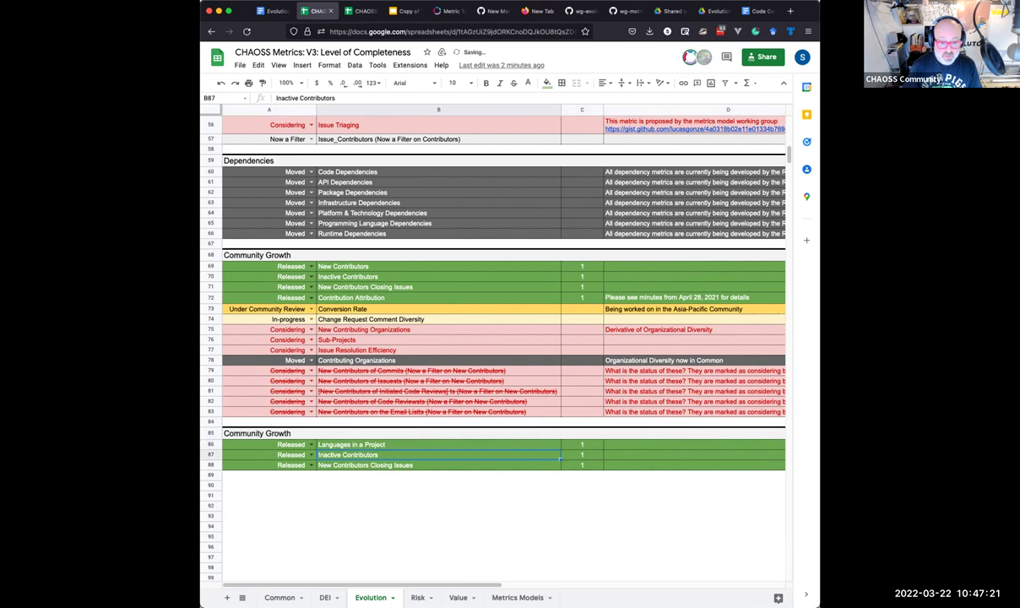
text(Lines)
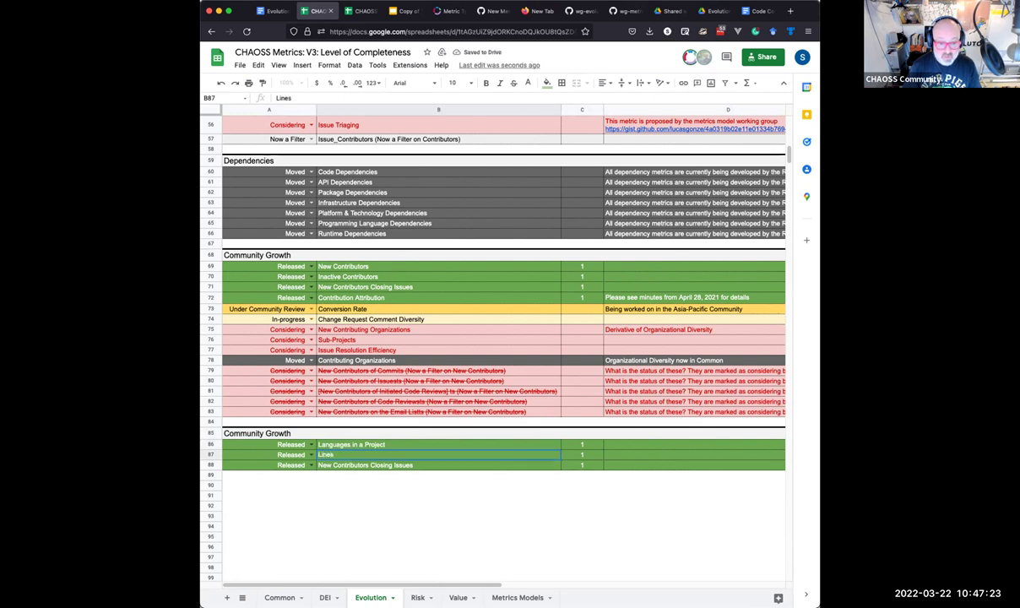
text( of Code by)
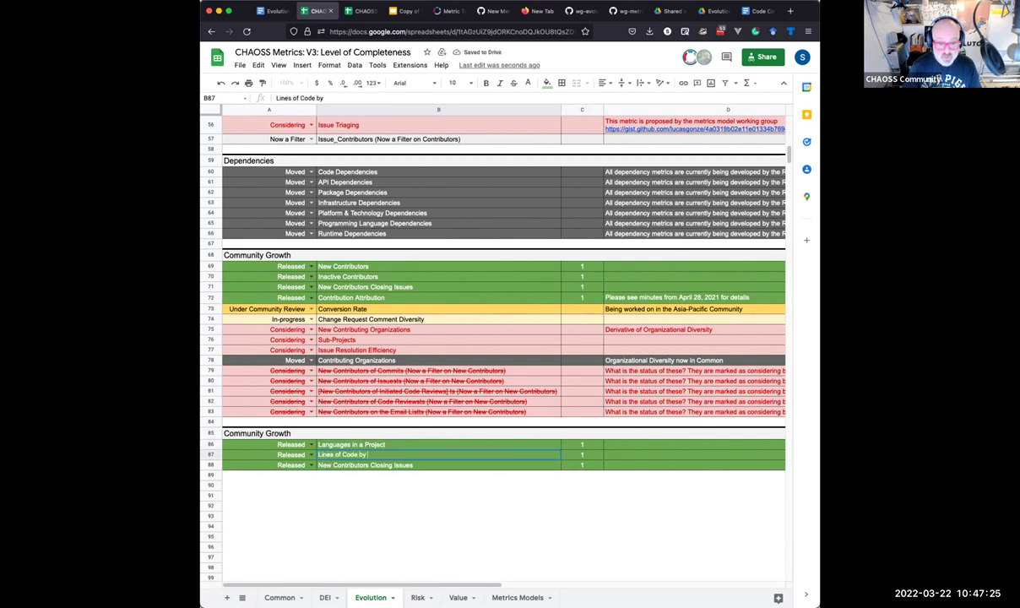
text( Language in)
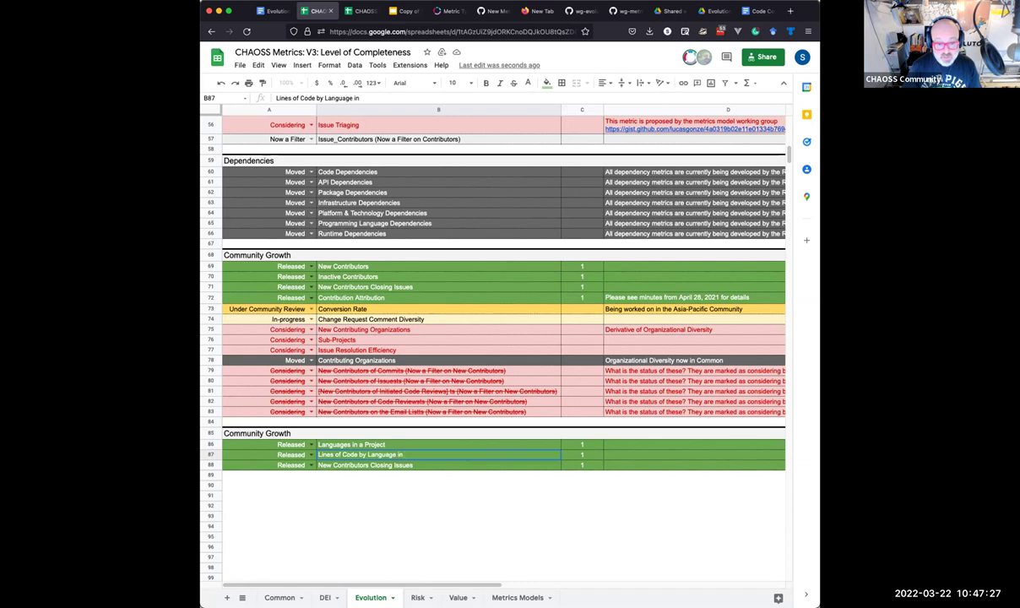
text( a Project)
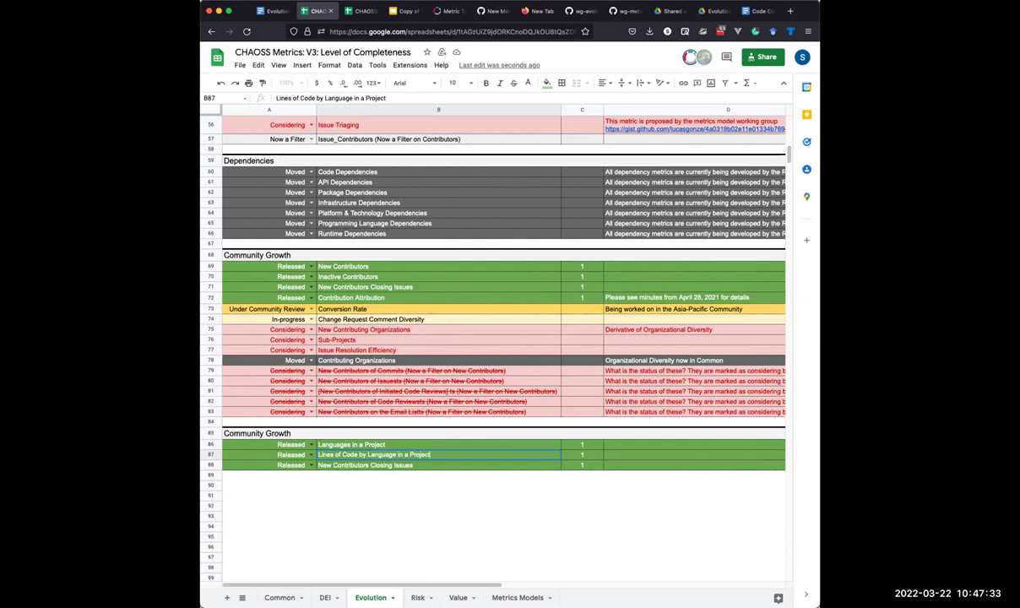
key(shift+Left)
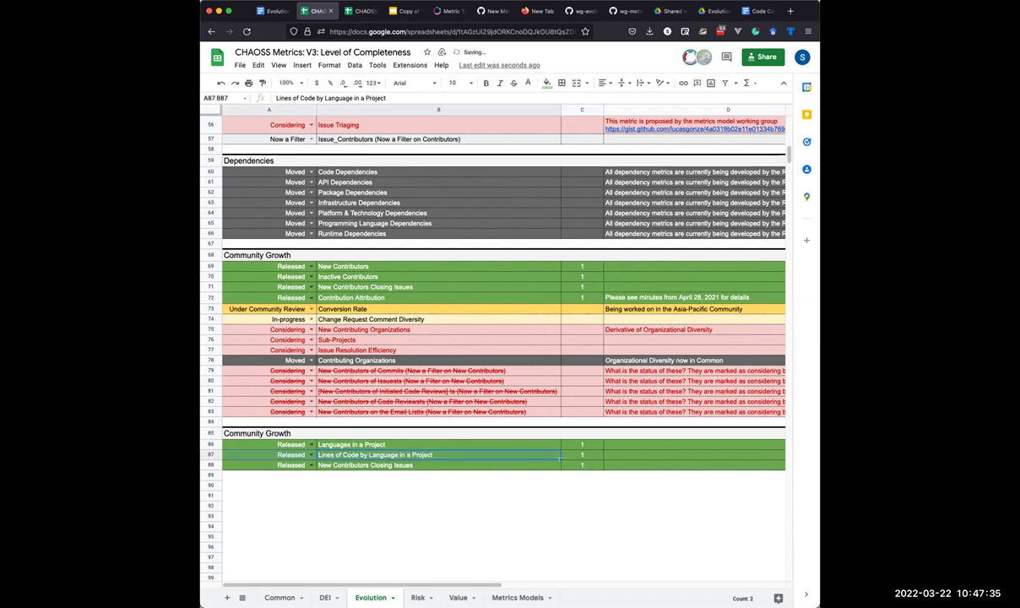
click(283, 454)
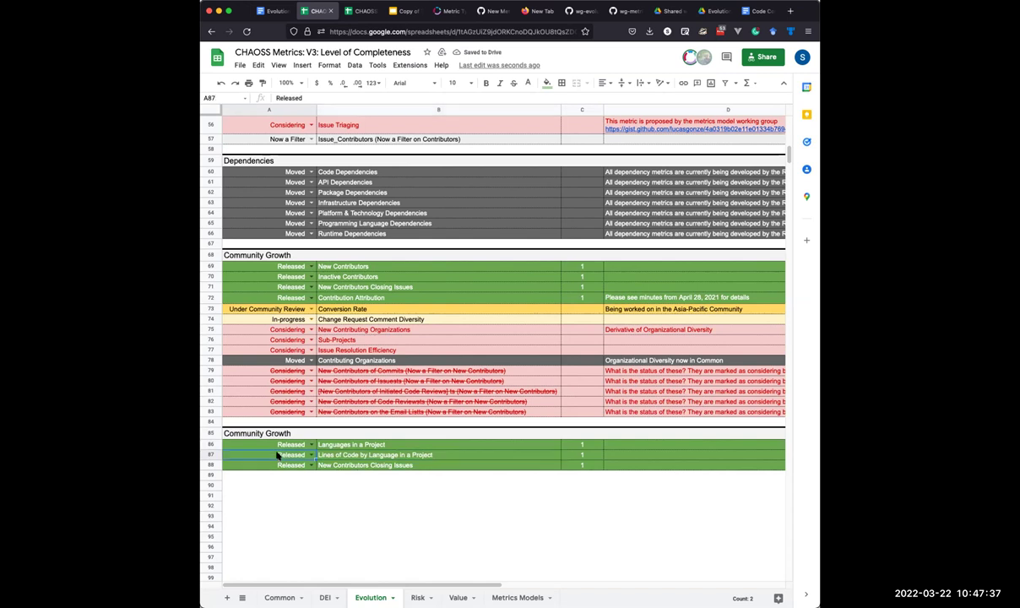
click(337, 455)
double_click(347, 454)
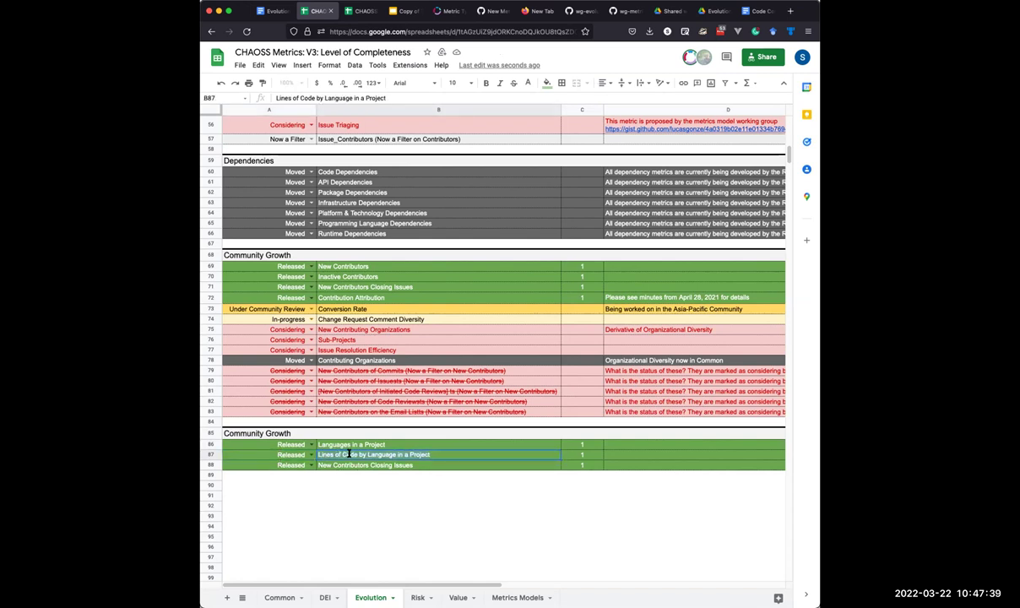
key(super+a)
text(Proj)
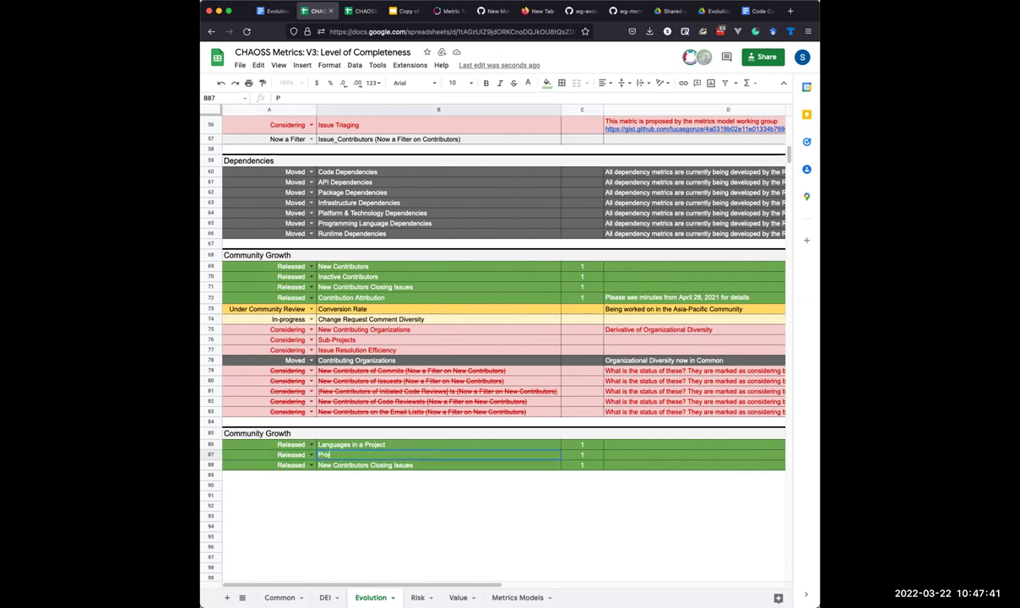
text(ect Level Lines of Code)
key(Return)
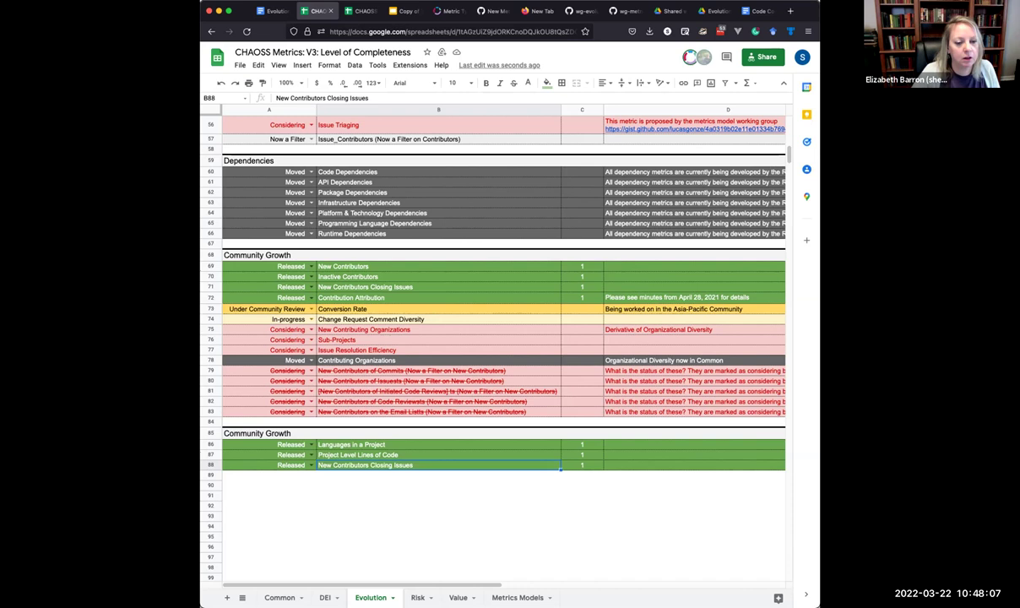
Name cell B88 'Project Level Files'.
text(Profe)
text(ec)
key(BackSpace)
key(BackSpace)
key(BackSpace)
text(ject Level Files)
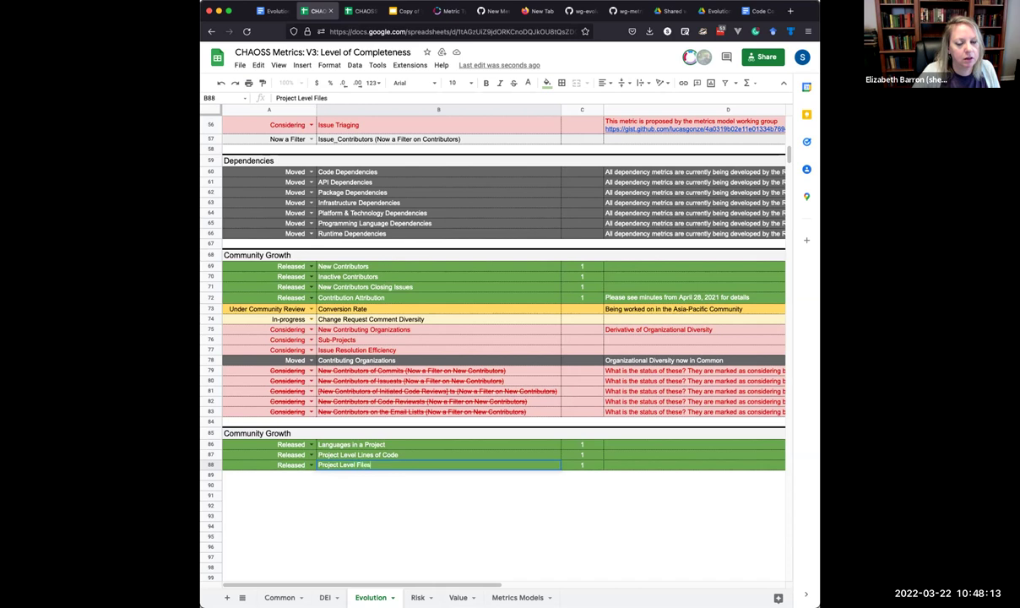
key(Return)
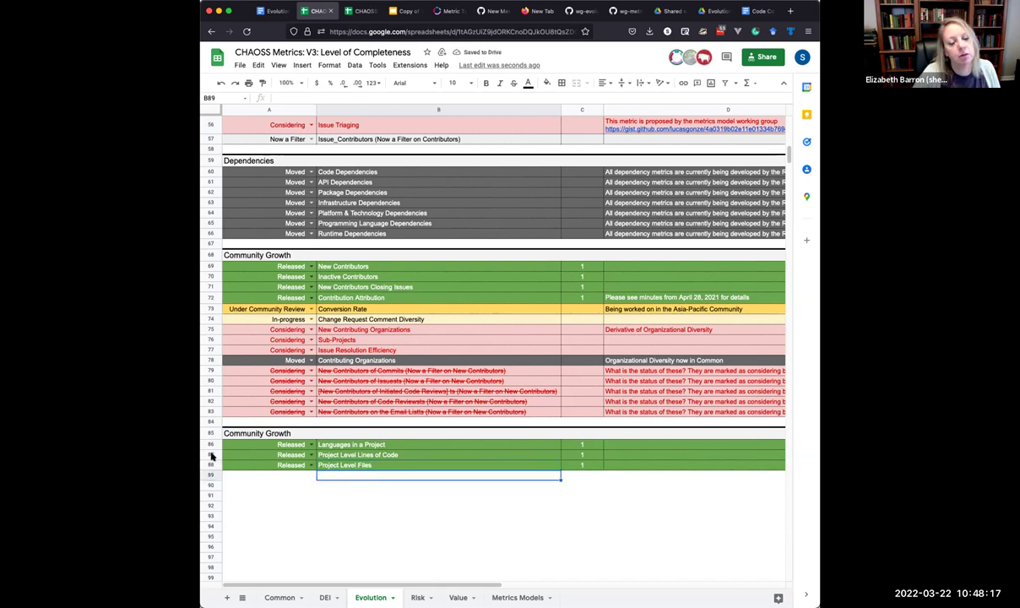
Copy the lines-of-code and files rows 87–88 into rows 89–90.
drag(209, 455, 210, 462)
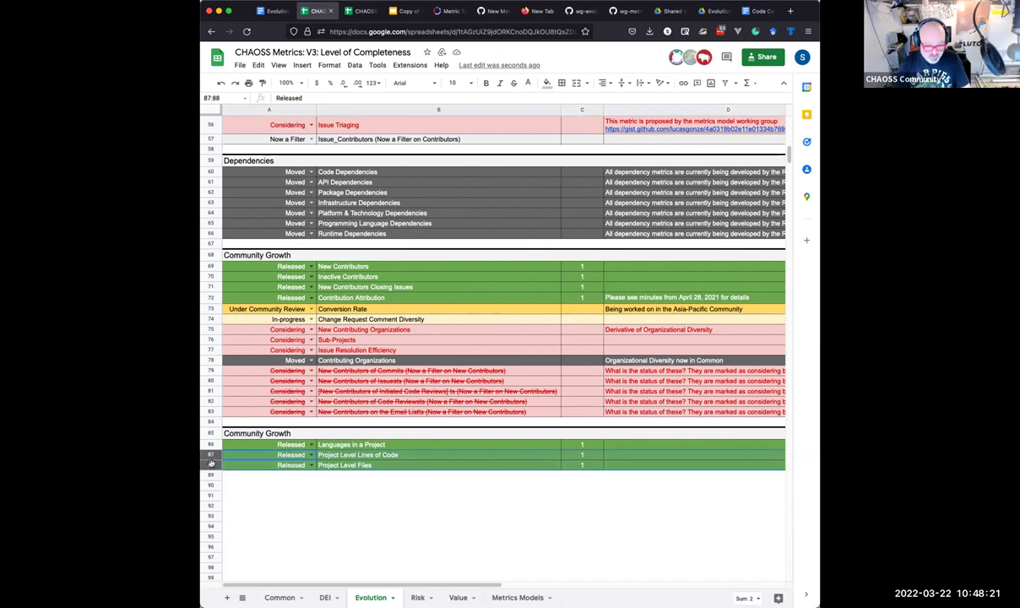
key(ctrl+c)
drag(211, 476, 215, 480)
key(ctrl+v)
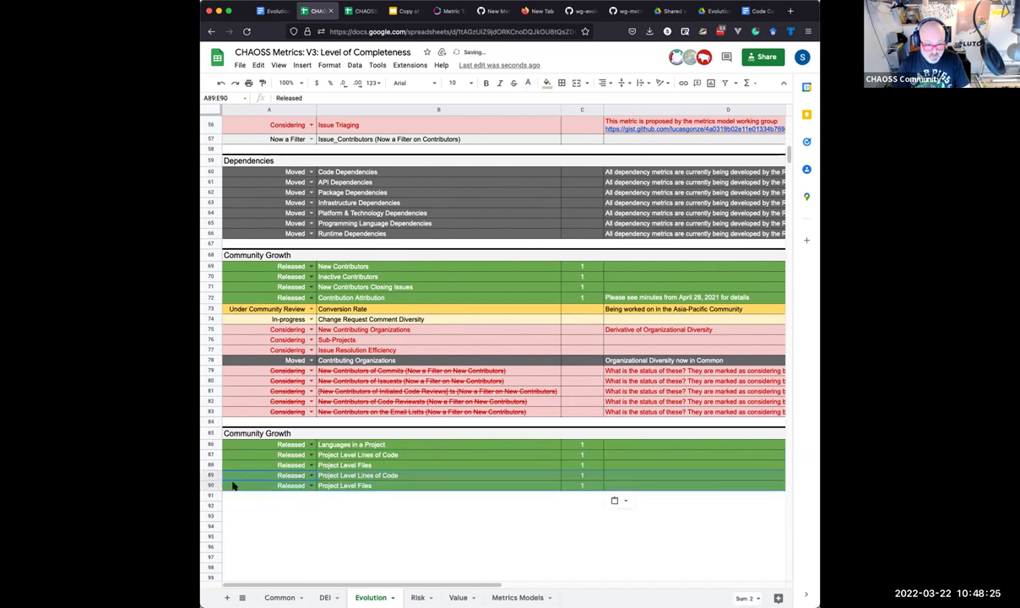
Rename B89–B90 to 'Project File Complexity' and 'Project Blank Lines', then paste the copied rows into 91–92.
click(358, 475)
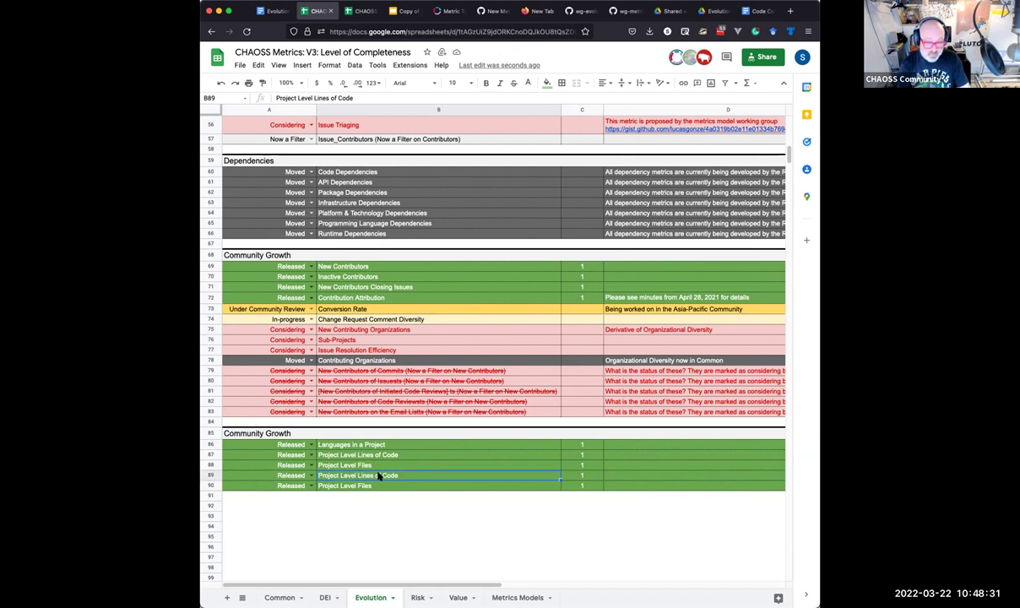
text(F)
key(BackSpace)
text(Project File COmpl)
key(BackSpace)
key(BackSpace)
key(BackSpace)
key(BackSpace)
text(omplexity)
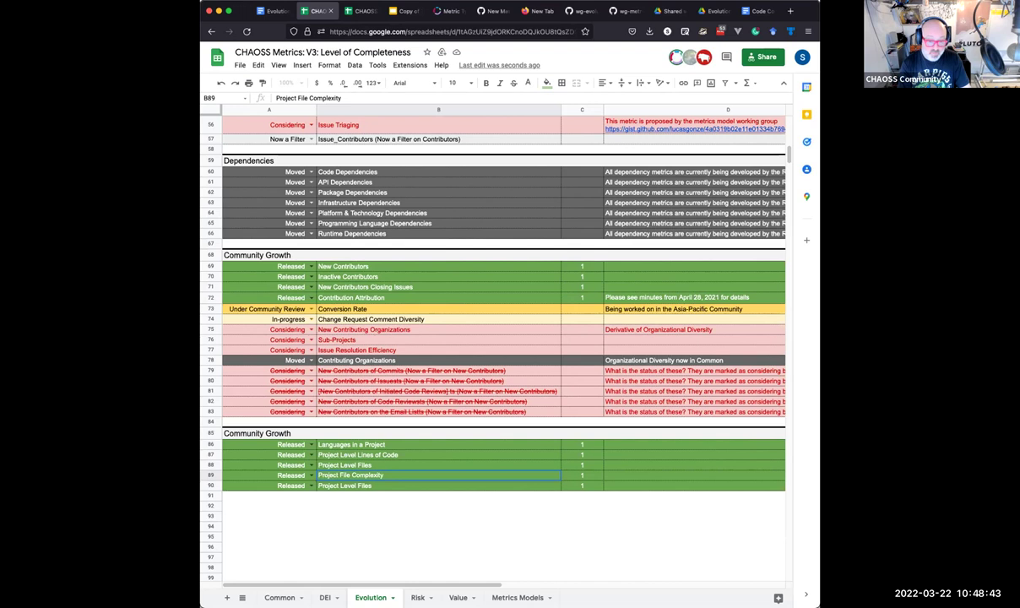
key(Return)
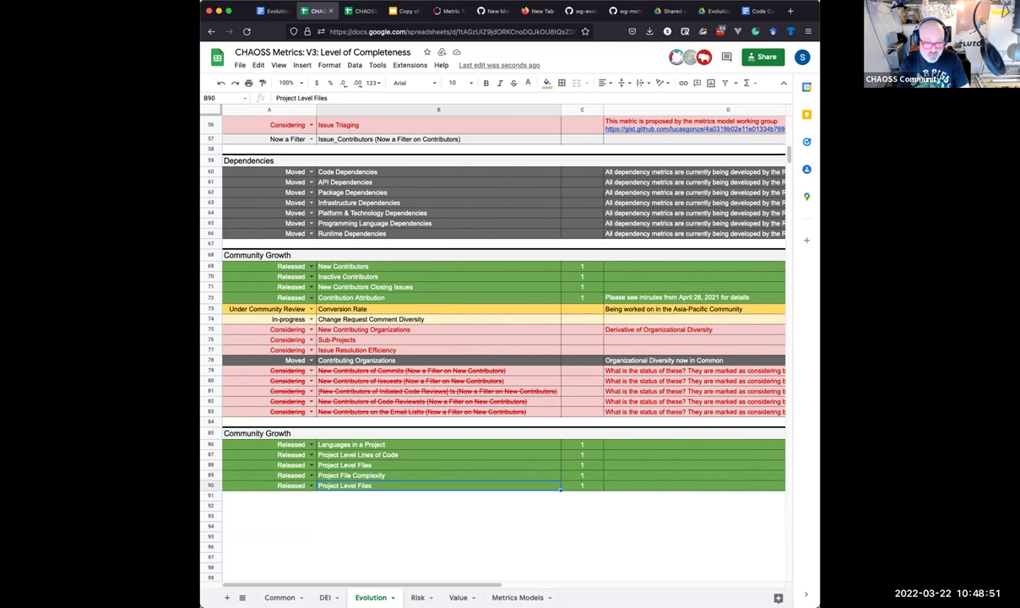
text(Project BlankLines)
key(BackSpace)
key(BackSpace)
key(BackSpace)
key(BackSpace)
key(BackSpace)
text(Lines)
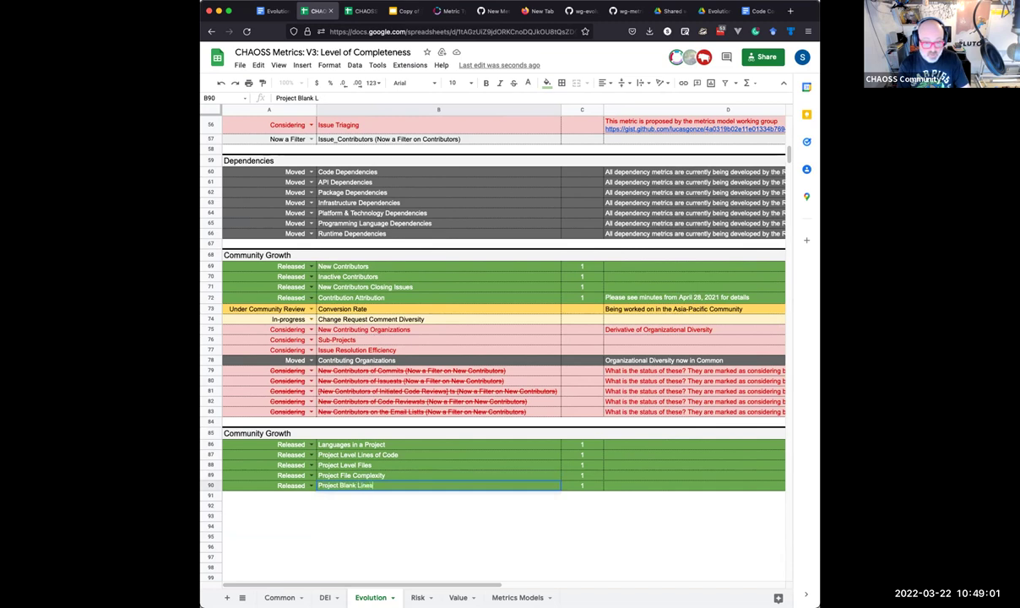
key(Return)
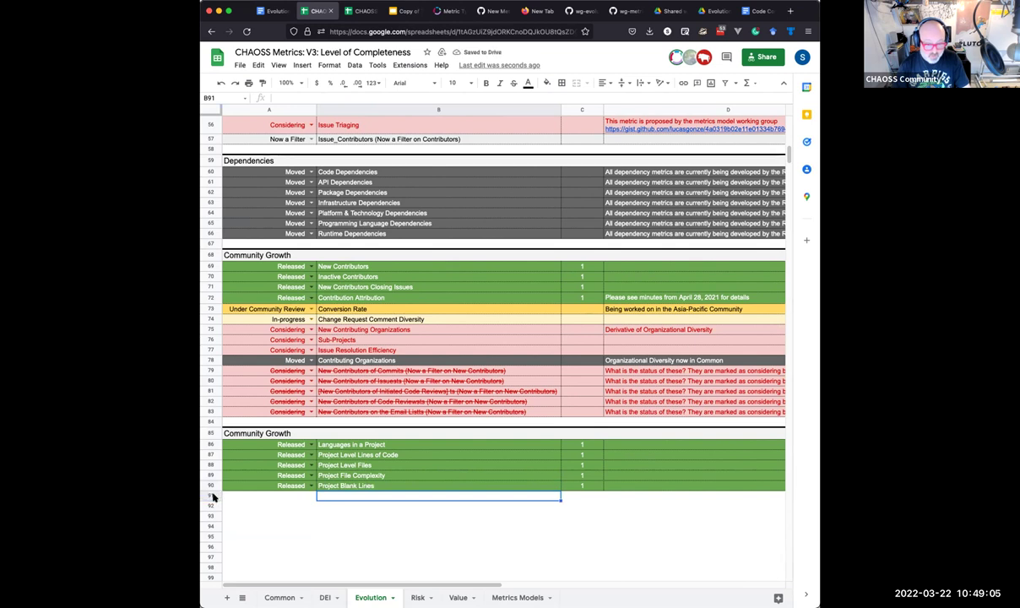
click(212, 498)
key(ctrl+v)
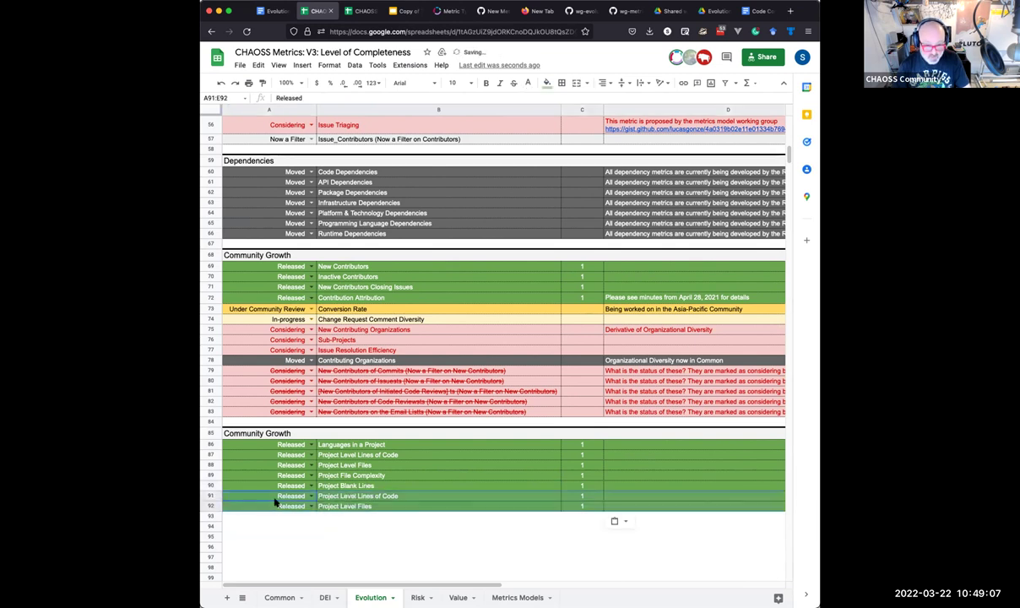
Rename rows to Project Level Comment Lines, Project Individual File Complexity and Project Level Blank Lines.
click(351, 496)
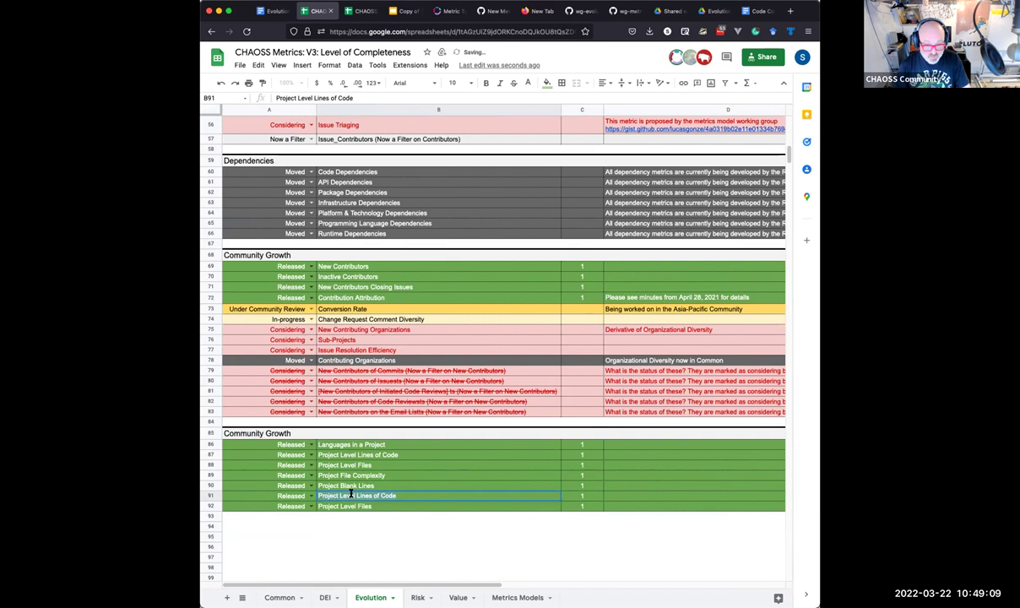
text(Porject Level Comment Lineas)
key(Return)
click(438, 486)
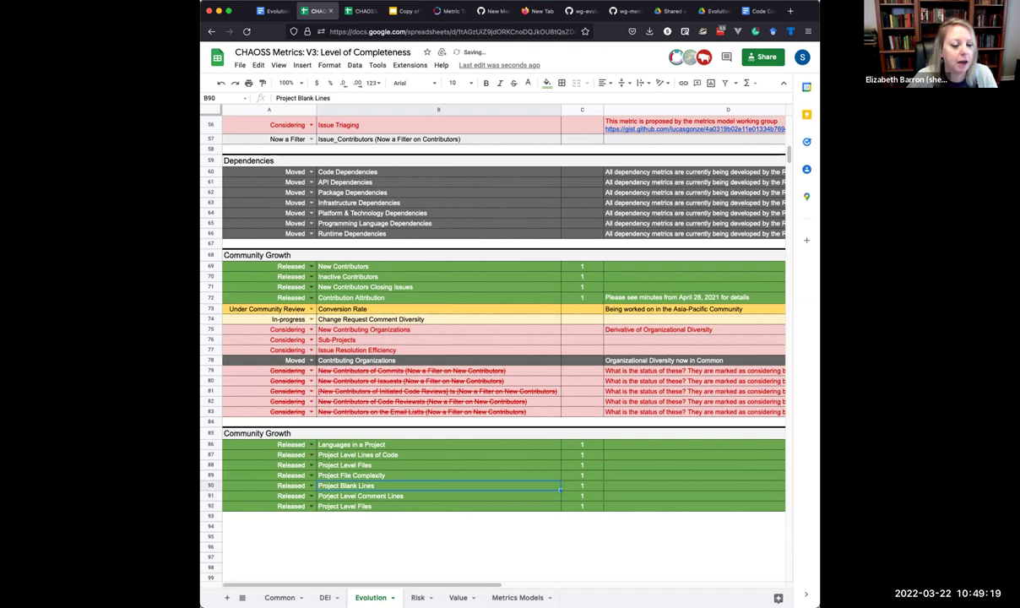
click(336, 478)
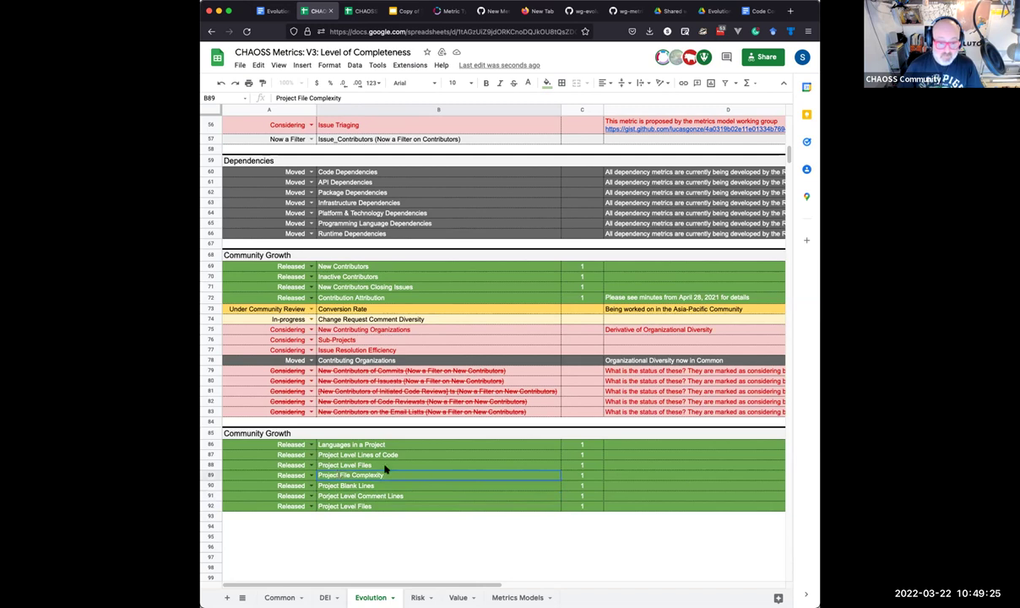
double_click(336, 474)
text(Individual)
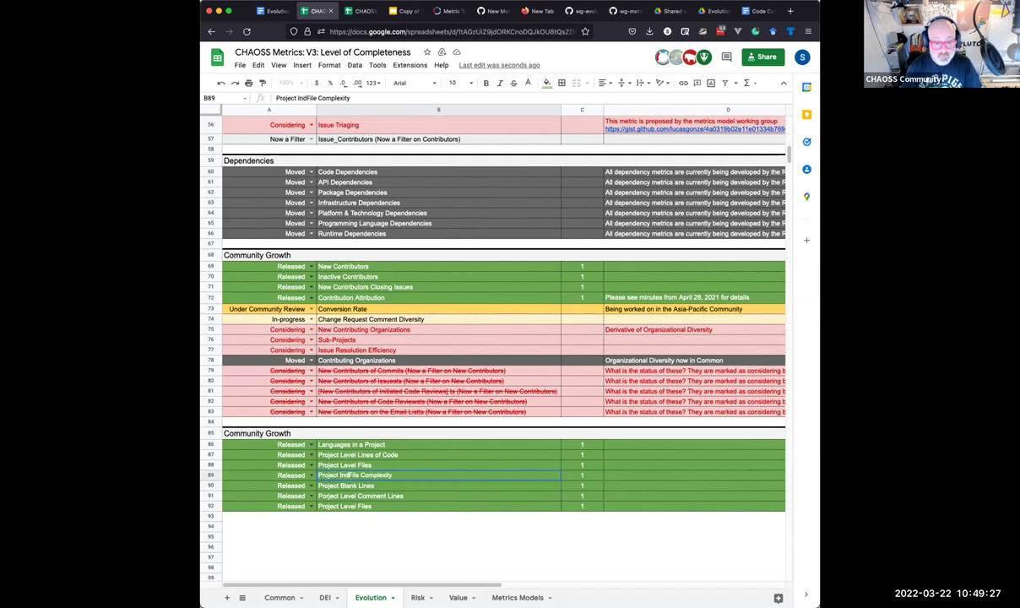
key(Return)
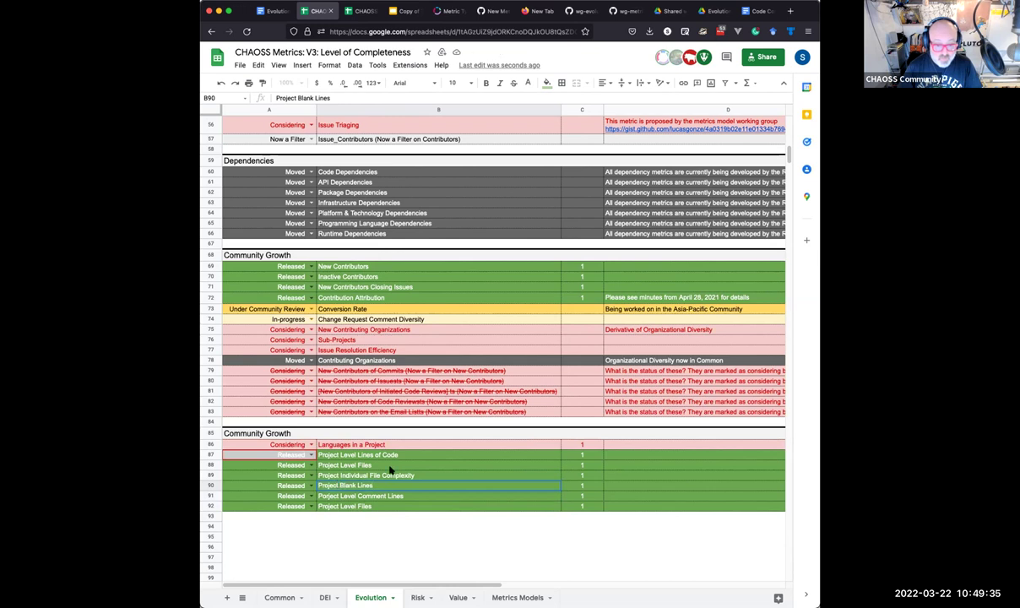
text(Level)
key(Return)
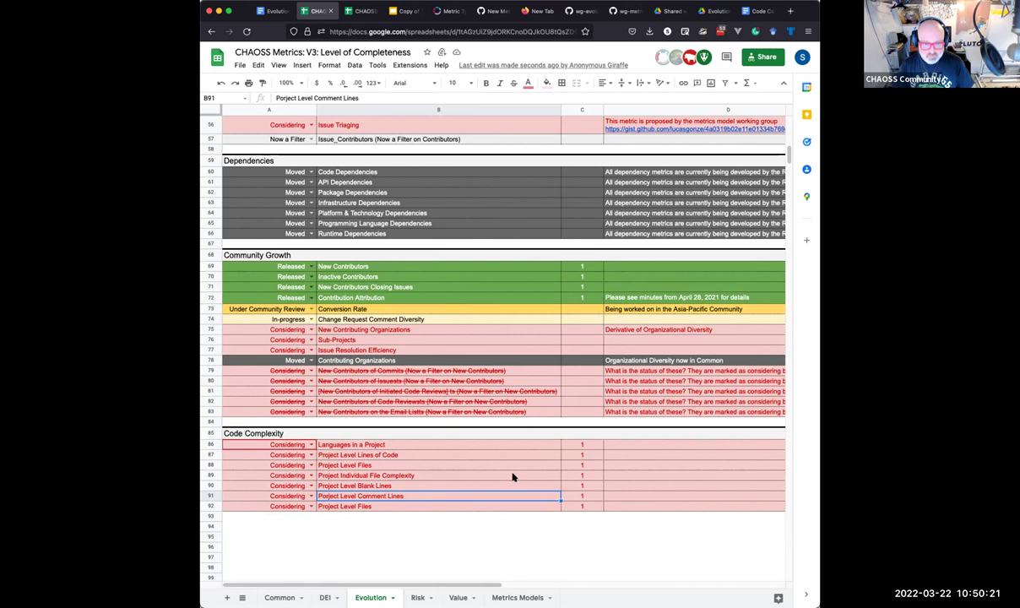
Change B92 from Project Level Files to 'Project Level Total Lines'.
click(363, 506)
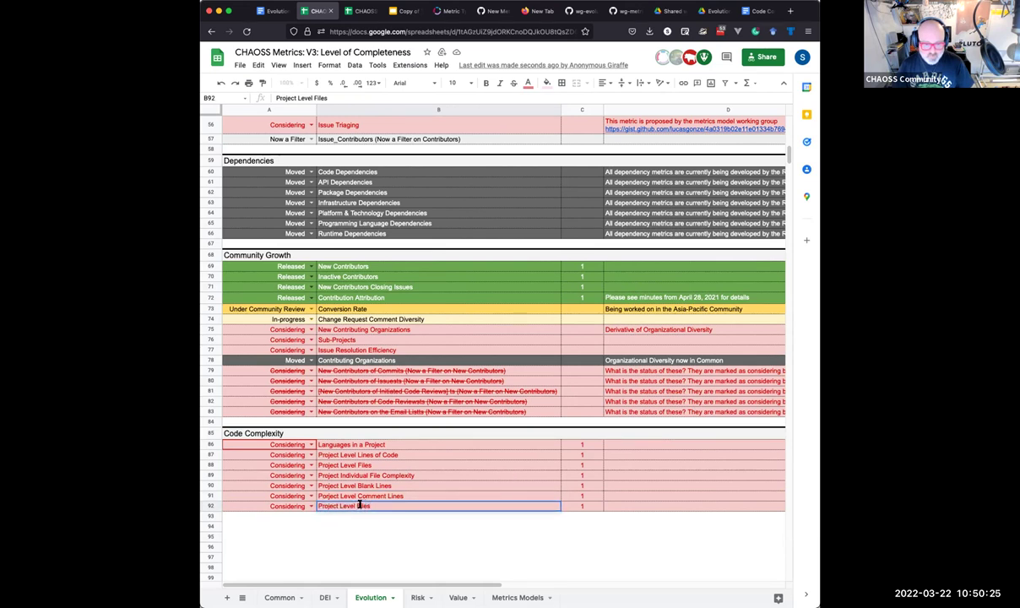
key(BackSpace)
key(BackSpace)
key(BackSpace)
key(BackSpace)
key(BackSpace)
text(Total Lines)
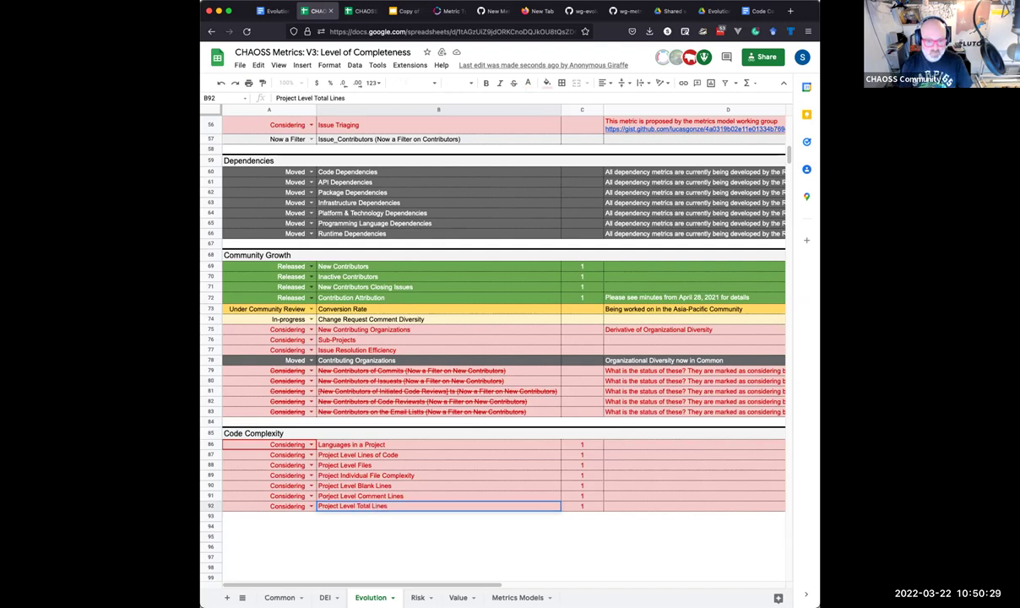
key(Return)
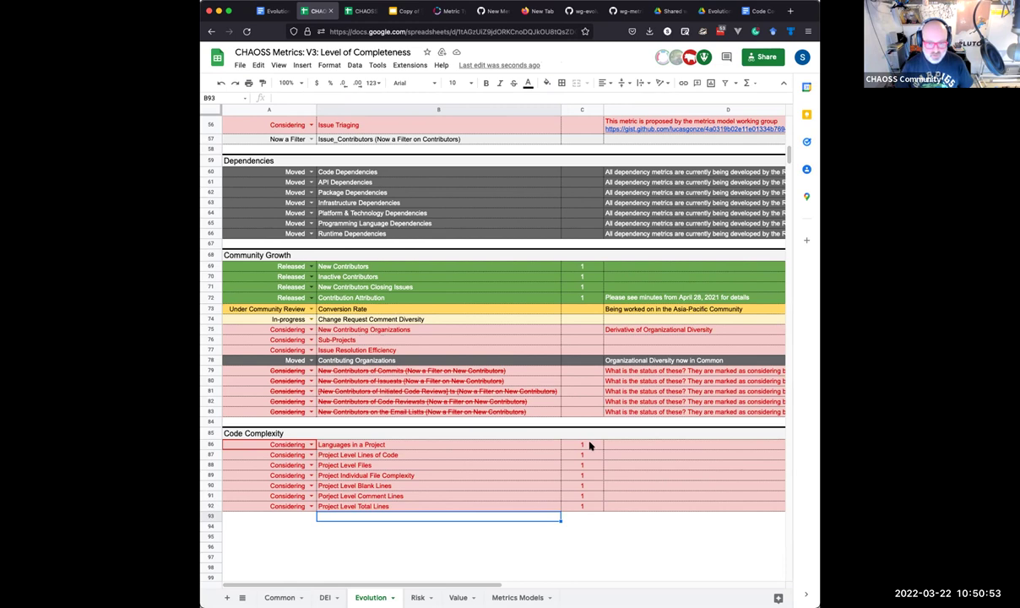
click(615, 443)
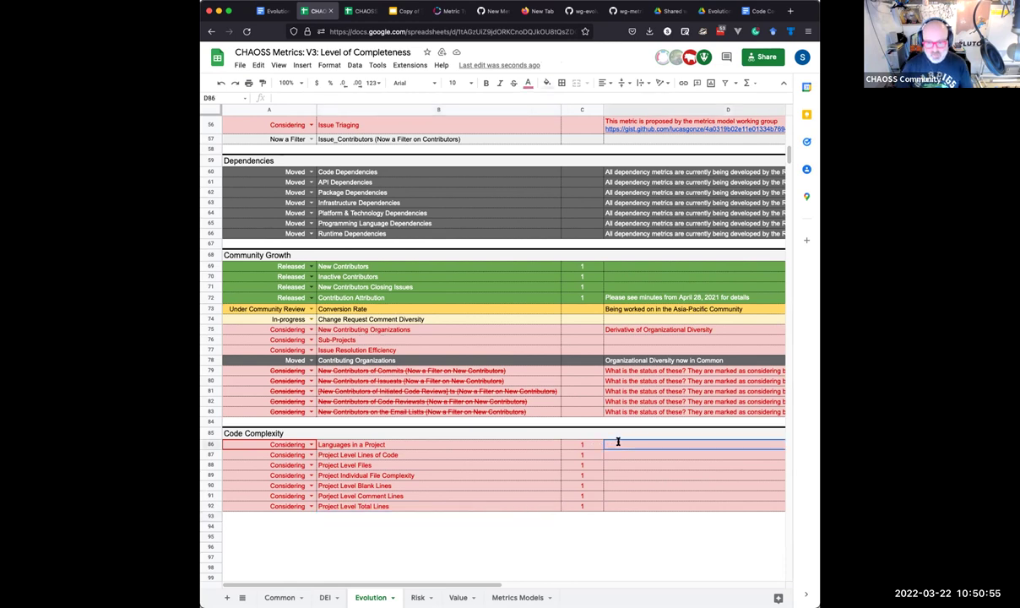
Enter 'Needed for Project Code Complexity Metrics model' in D86 and fill it into D87:D92.
scroll(617, 441, right, 3)
text(Needed for Project Code Complexity Metrics model)
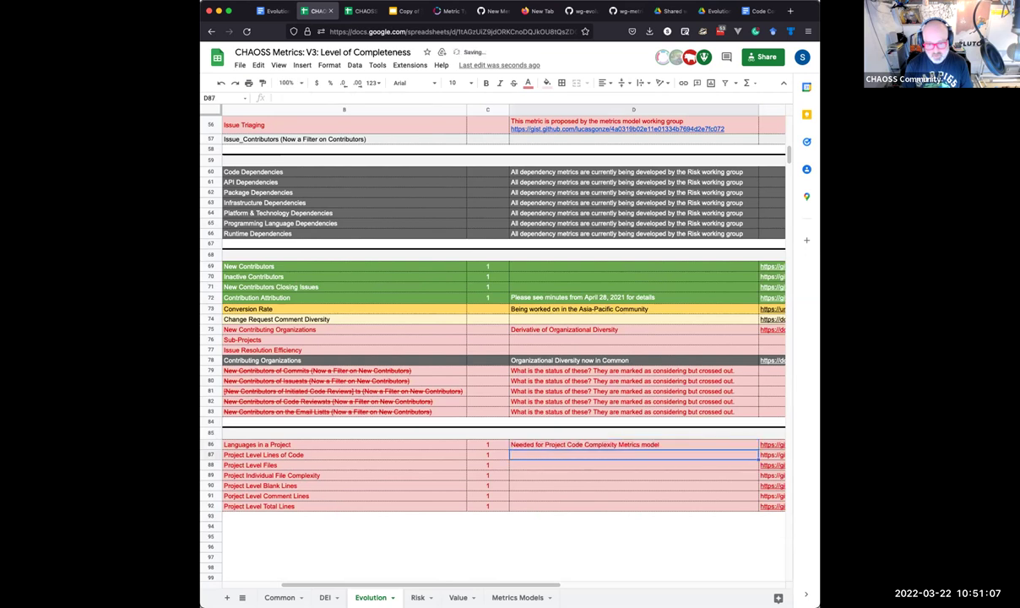
key(Return)
key(shift+Down)
key(shift+Down)
key(shift+Down)
key(shift+Down)
key(shift+Down)
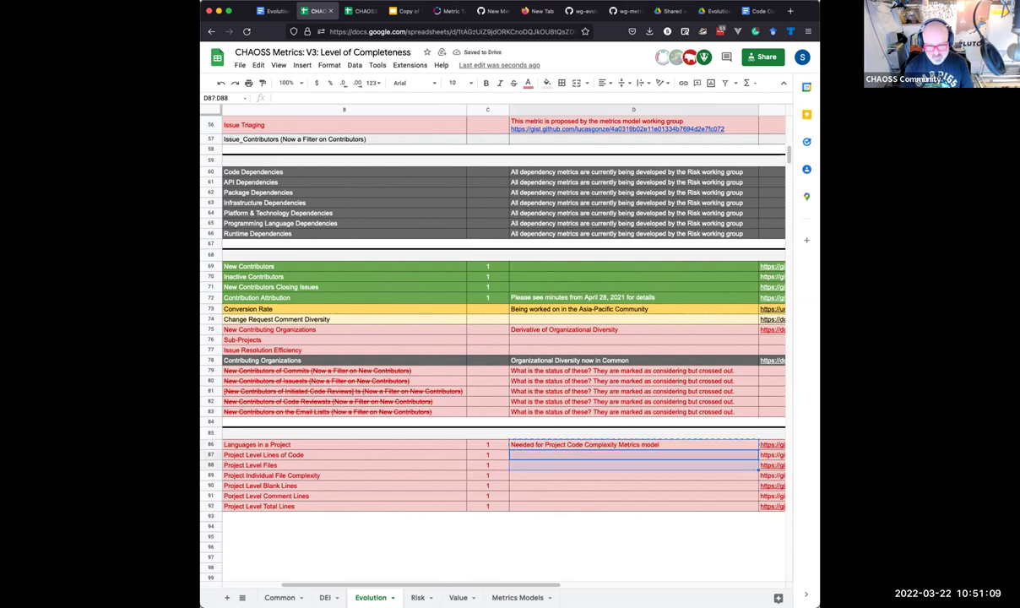
text(Needed for Project Code Complexity Metrics model)
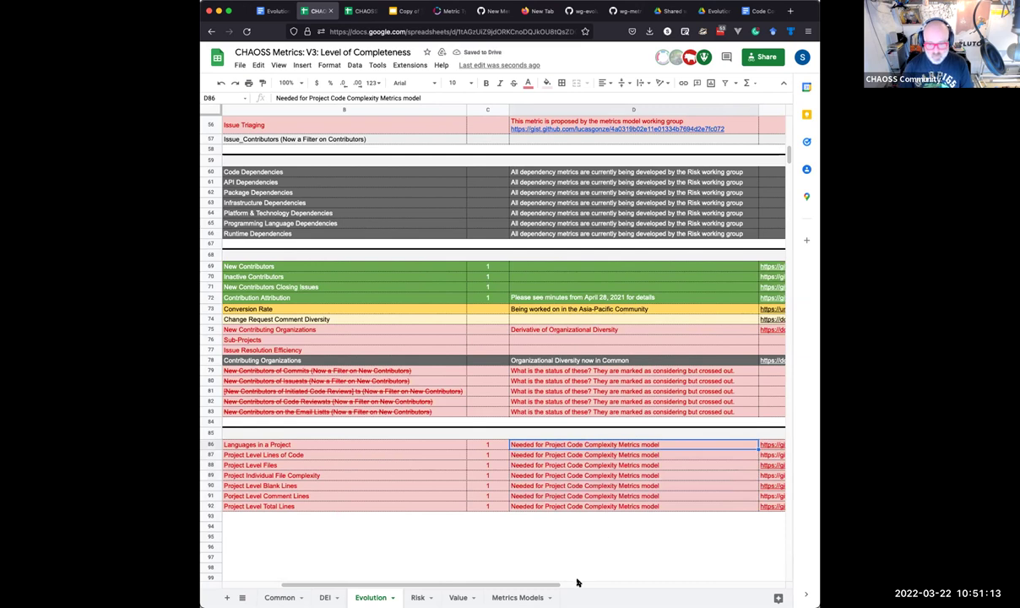
Inspect the links in E86–E92 through the cell context menu without changing anything.
click(767, 446)
drag(768, 451, 767, 504)
right_click(765, 485)
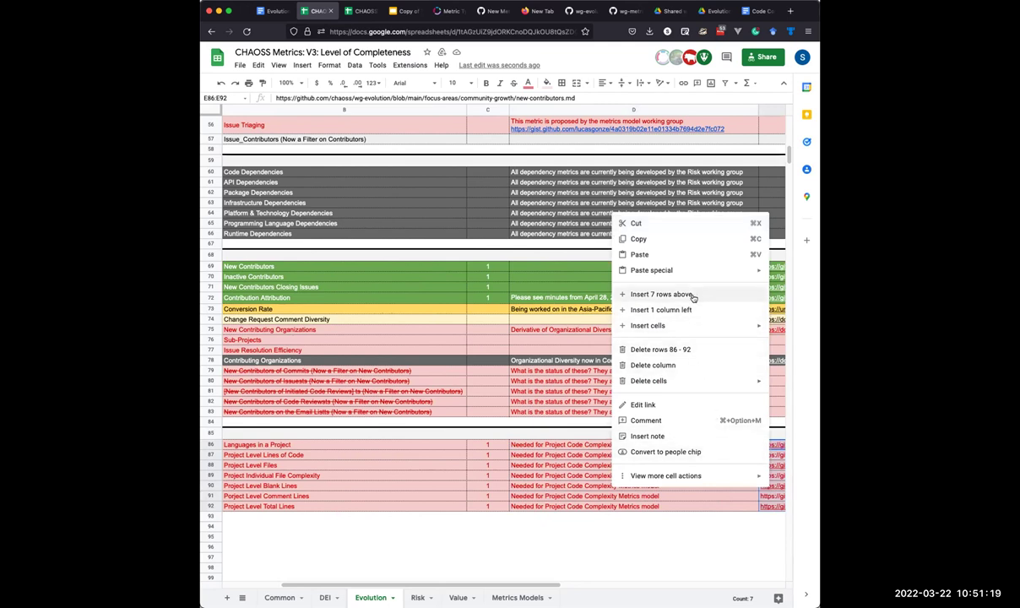
mouse_move(681, 331)
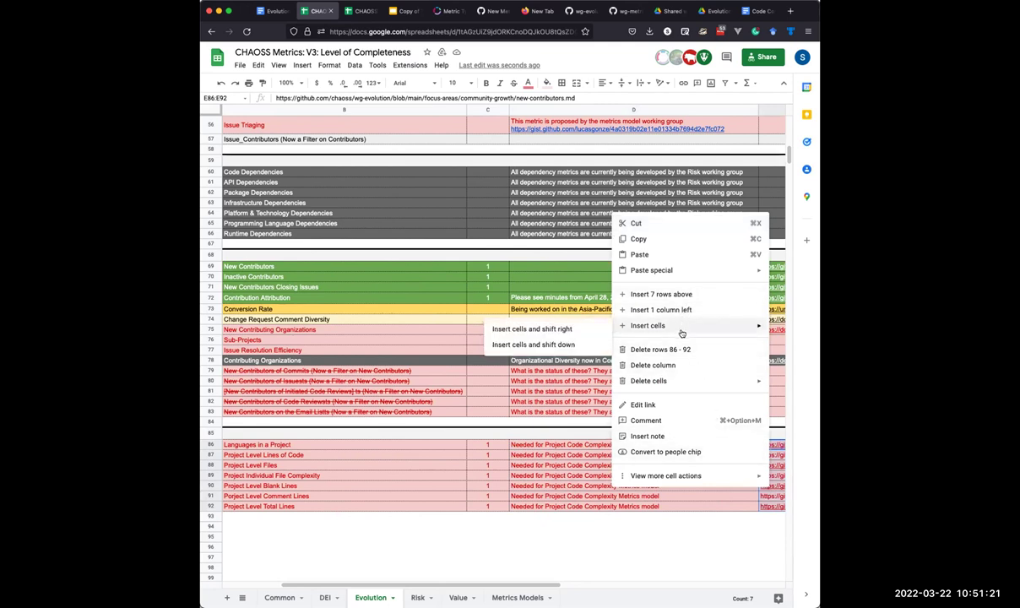
mouse_move(762, 475)
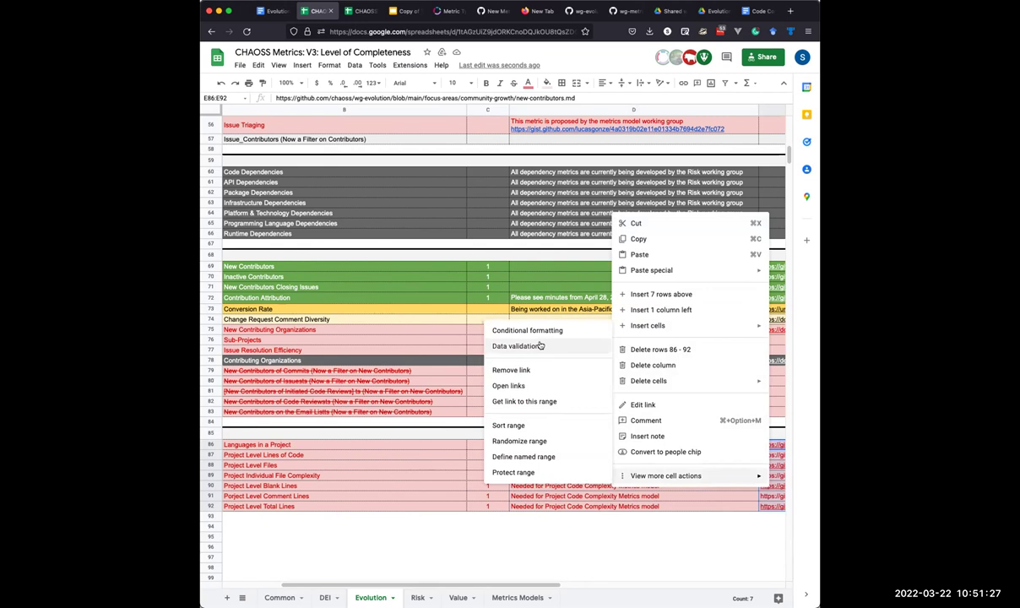
click(725, 474)
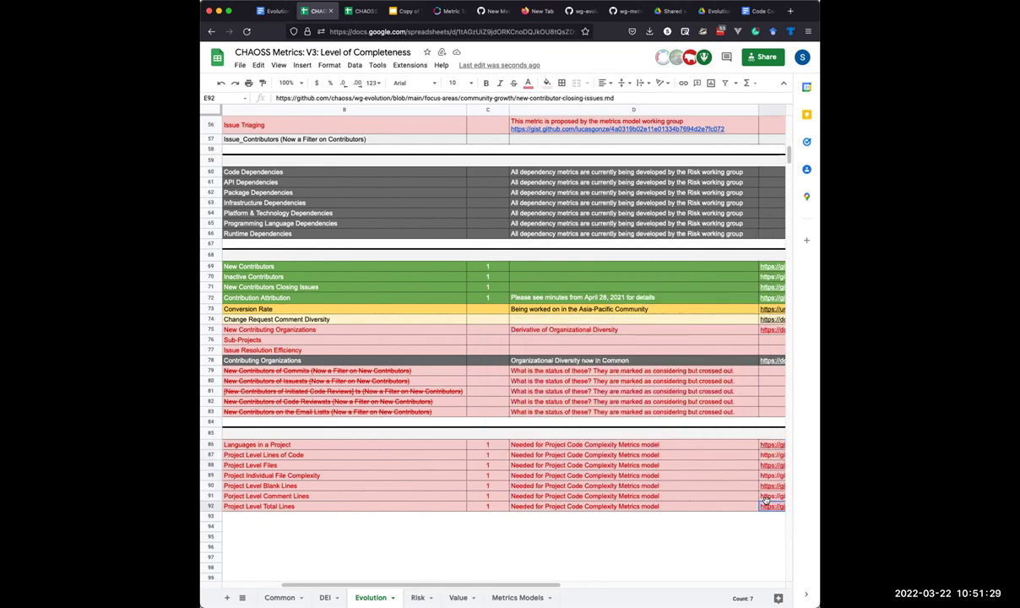
click(769, 453)
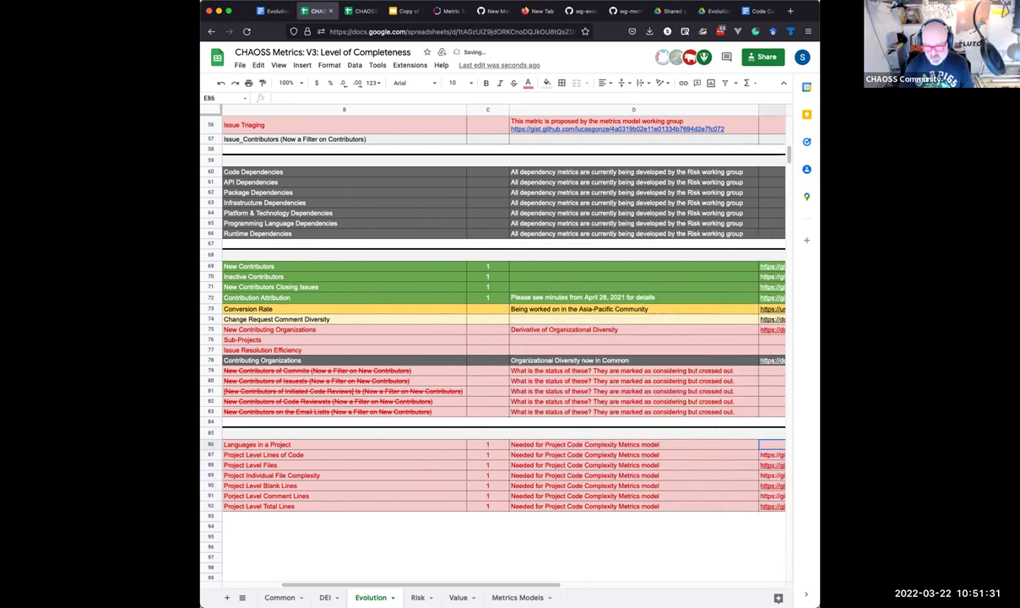
Clear the links in cells E88 through E92 and return to column A.
click(389, 464)
key(Delete)
key(Down)
key(Delete)
key(Down)
key(Delete)
key(Down)
key(Delete)
key(Down)
key(Delete)
key(Up)
key(Home)
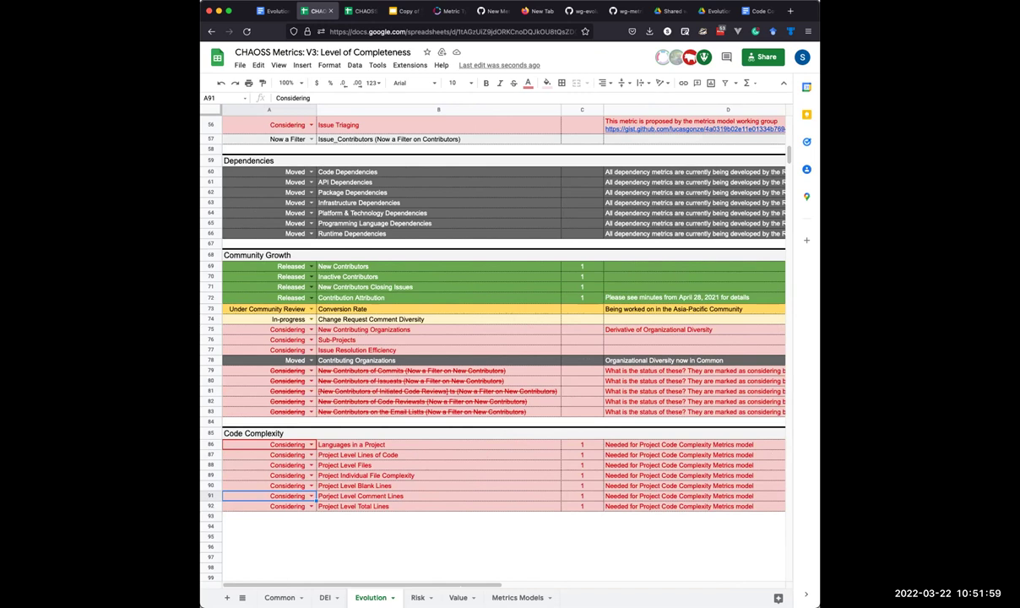
scroll(604, 306, up, 15)
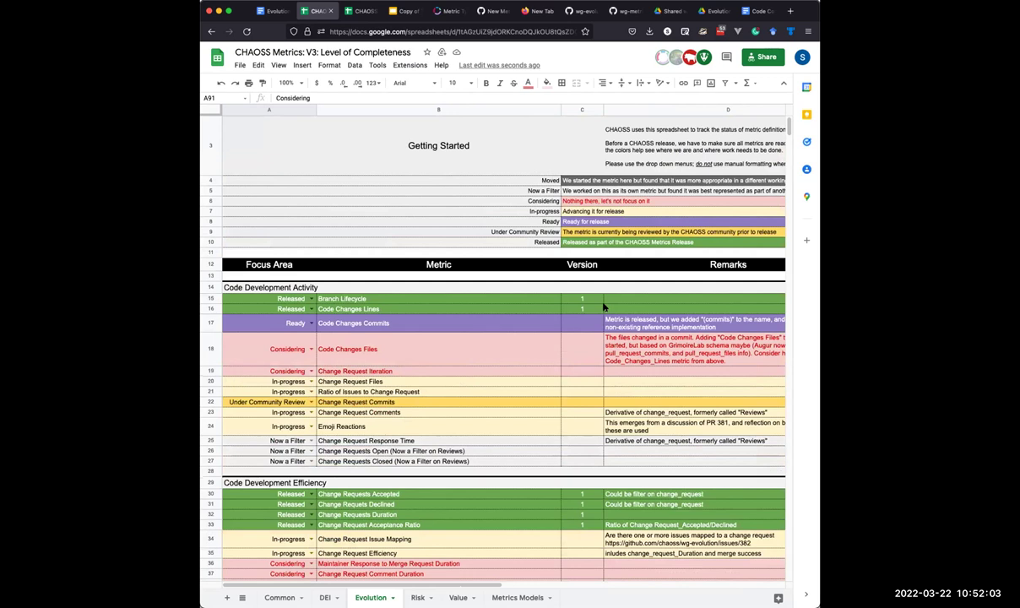
Append '(This is Static Focus Area)' to the Code Complexity heading in row 85.
scroll(604, 306, down, 5)
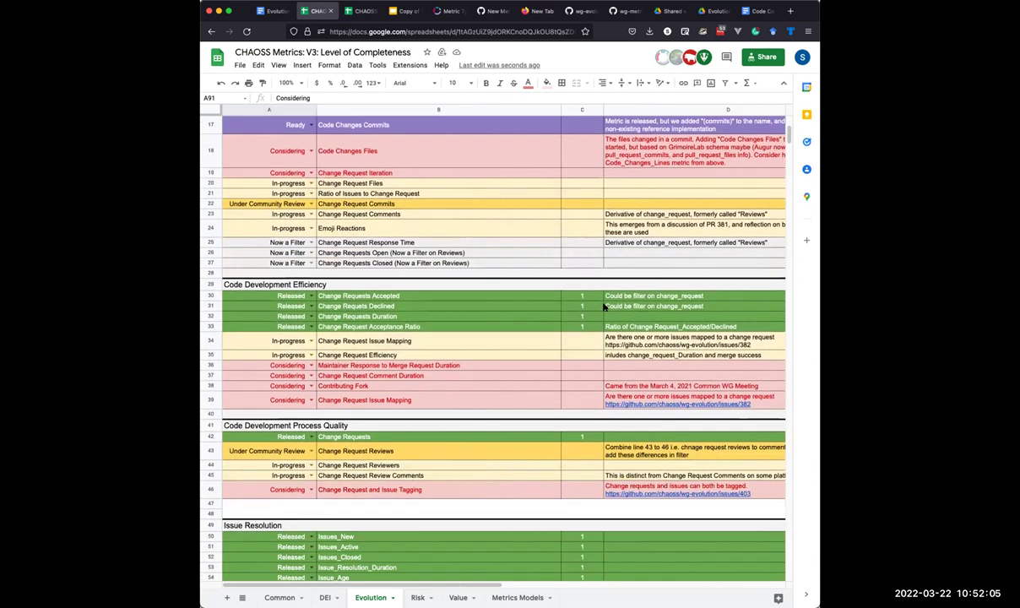
scroll(603, 306, down, 7)
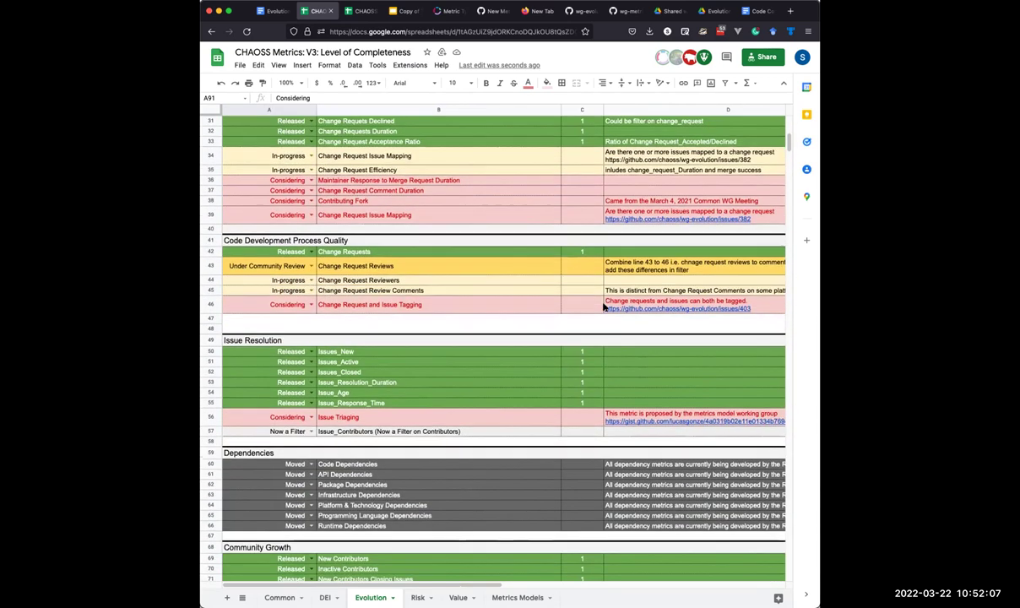
scroll(604, 307, down, 2)
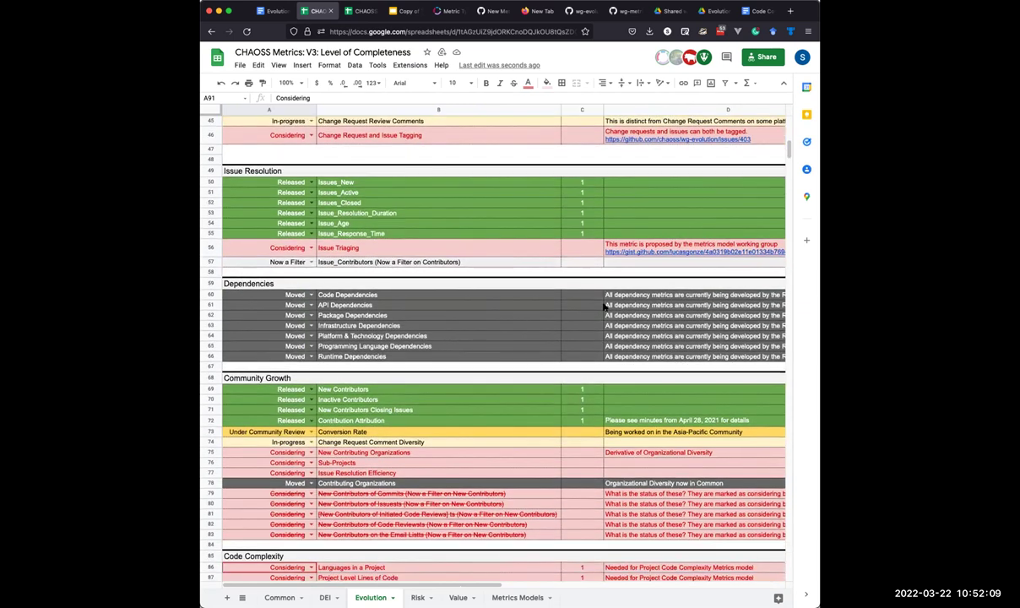
scroll(603, 306, down, 2)
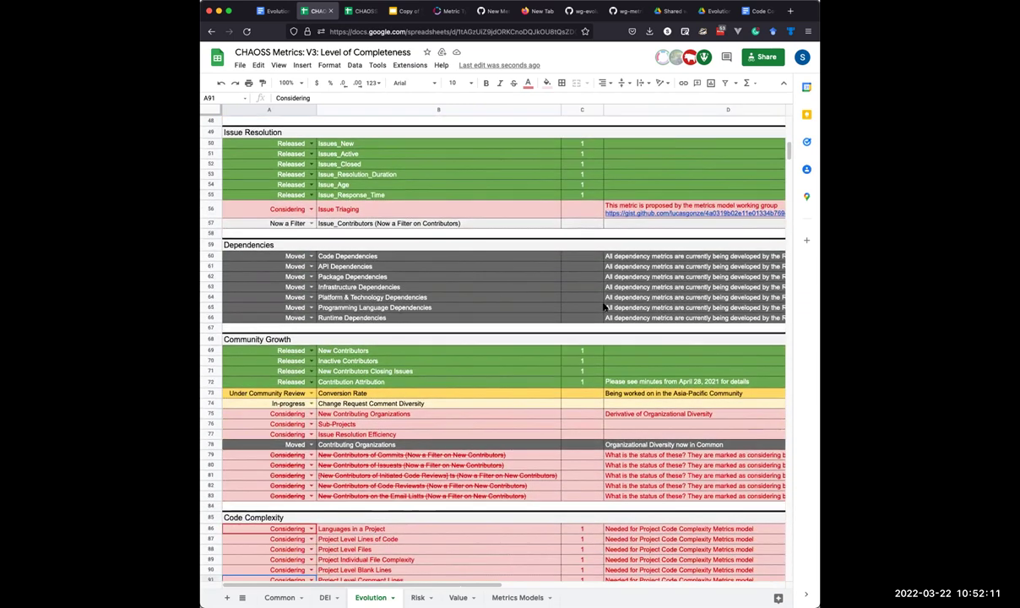
scroll(604, 308, down, 3)
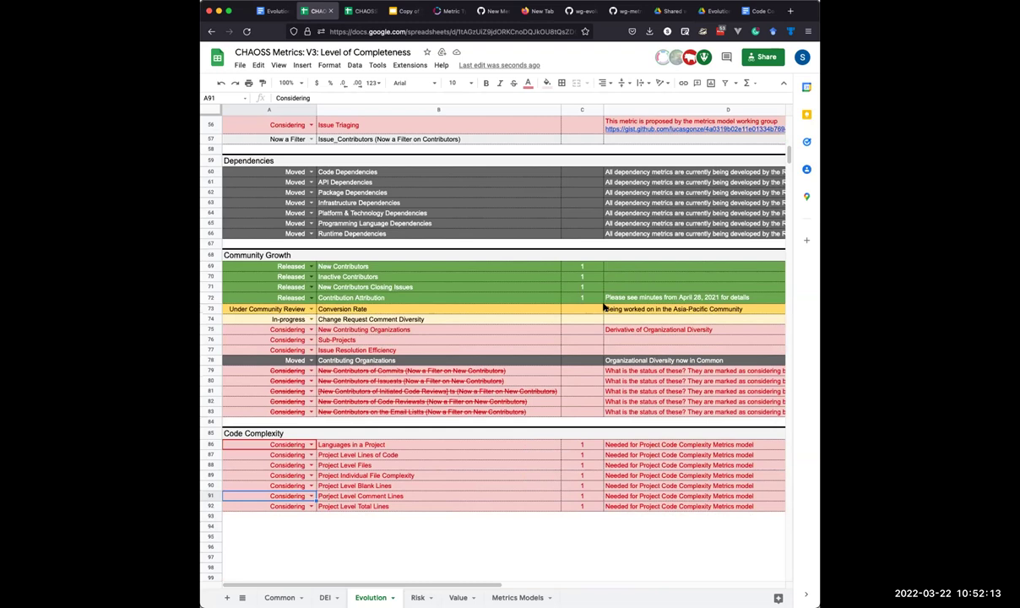
click(348, 432)
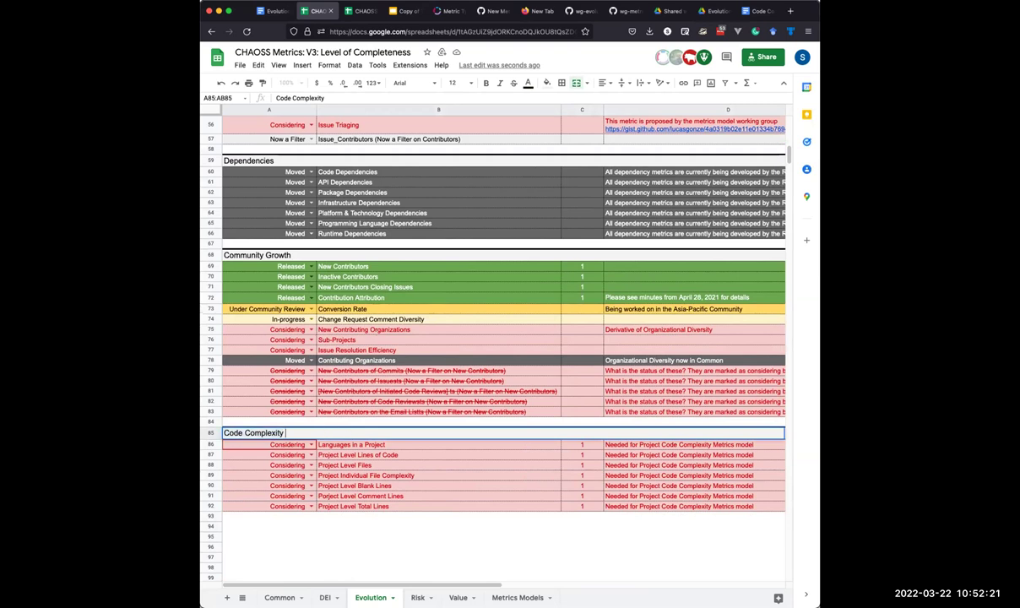
text((This is)
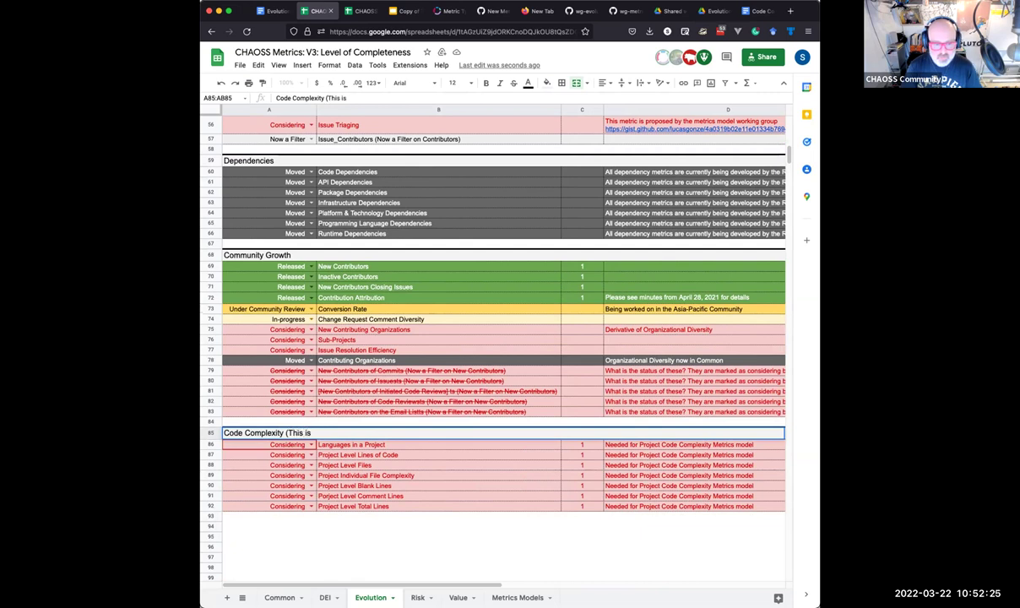
text( Static)
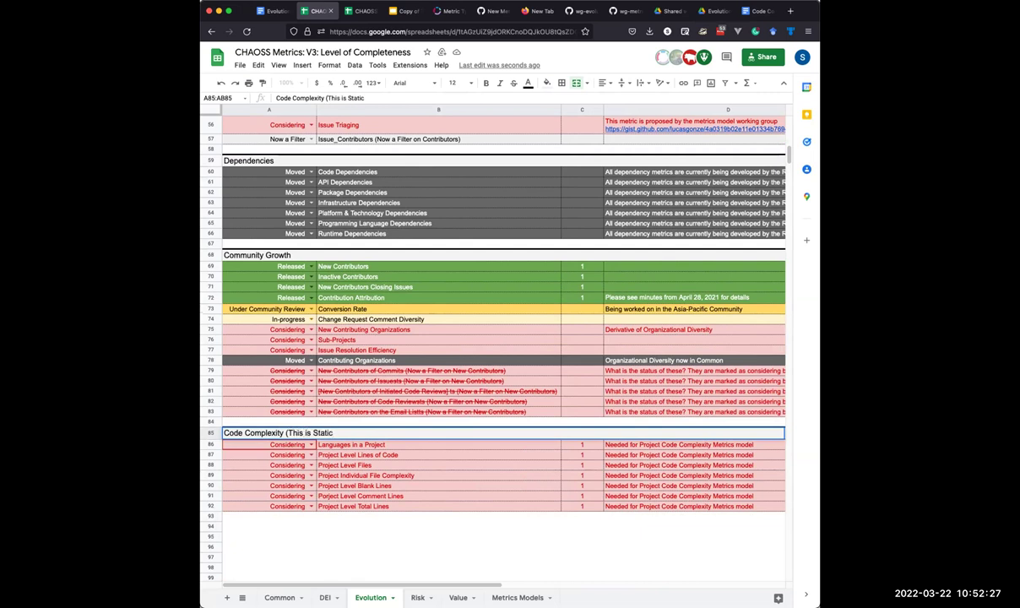
text( Focus Area)
key(Return)
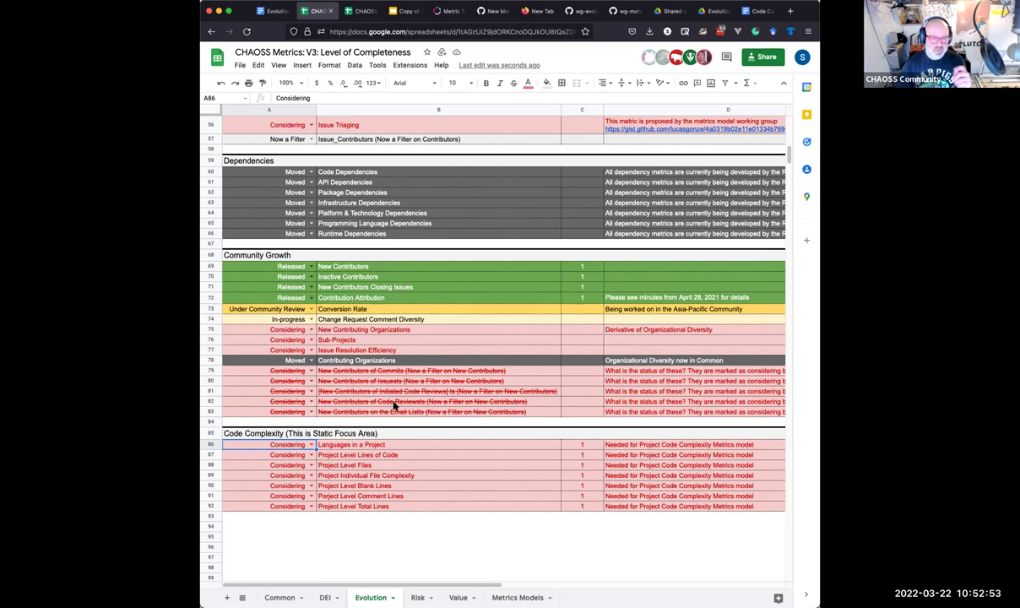
key(super+1)
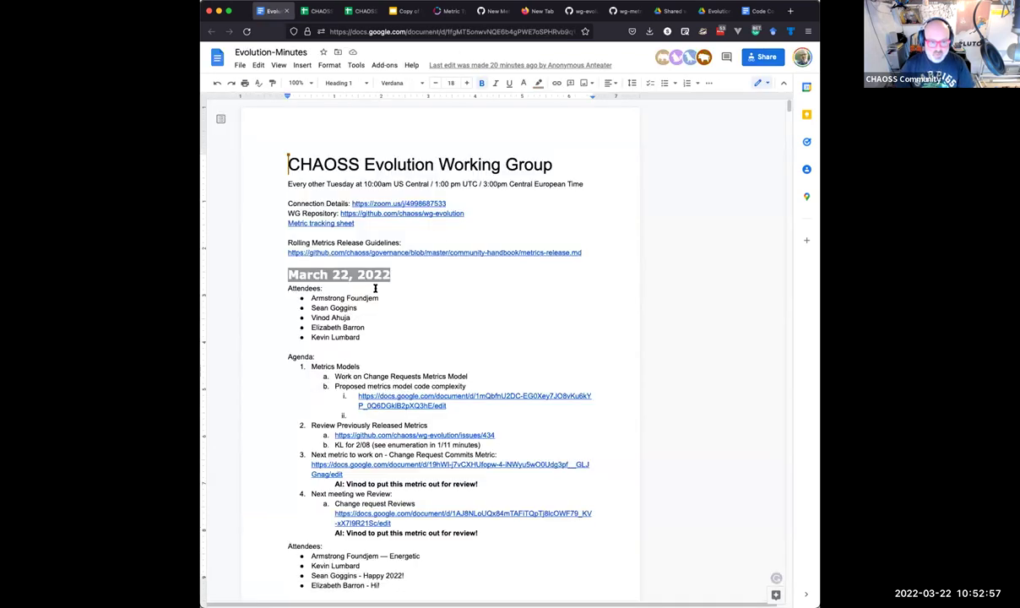
Replace 'March 22' in the latest meeting's date heading with 'April'.
drag(283, 274, 479, 530)
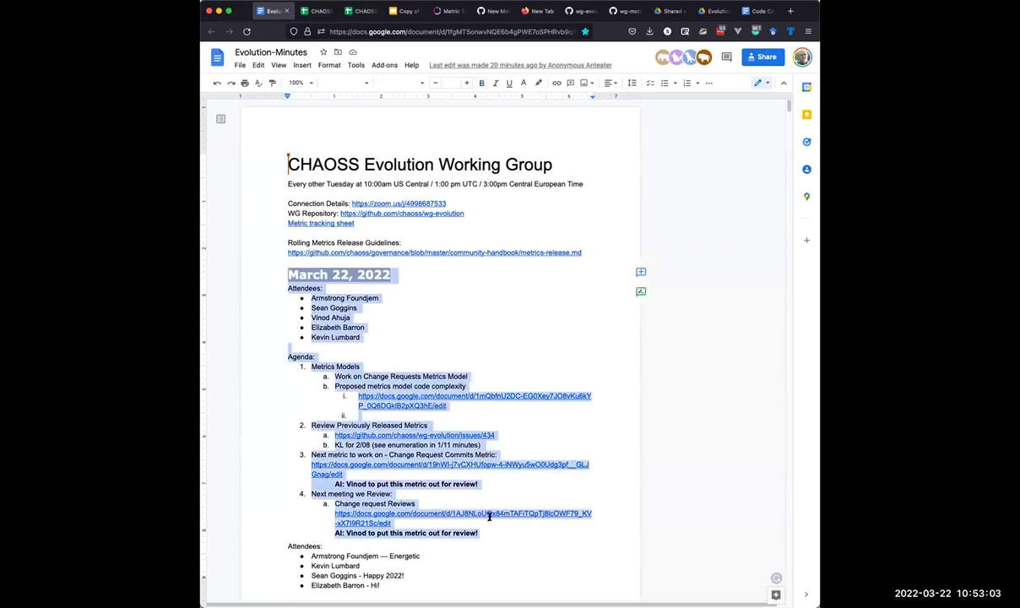
click(325, 267)
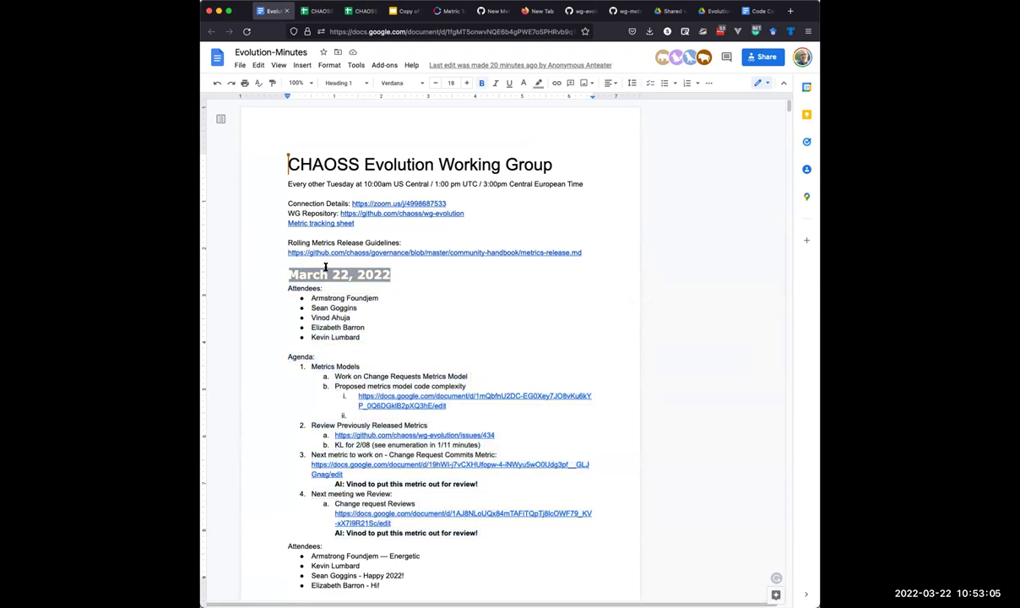
key(ctrl+z)
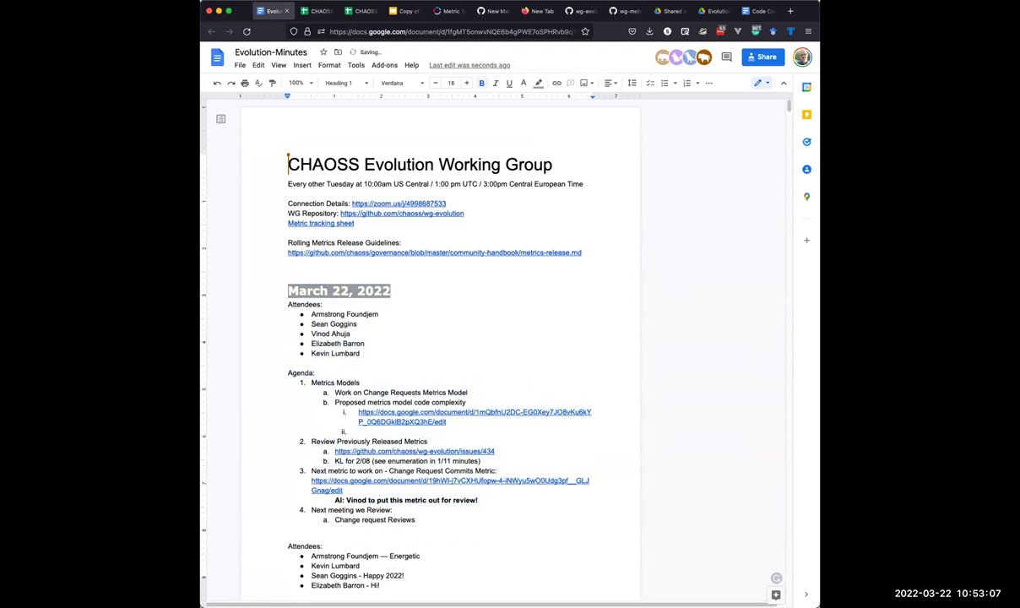
key(super+shift+z)
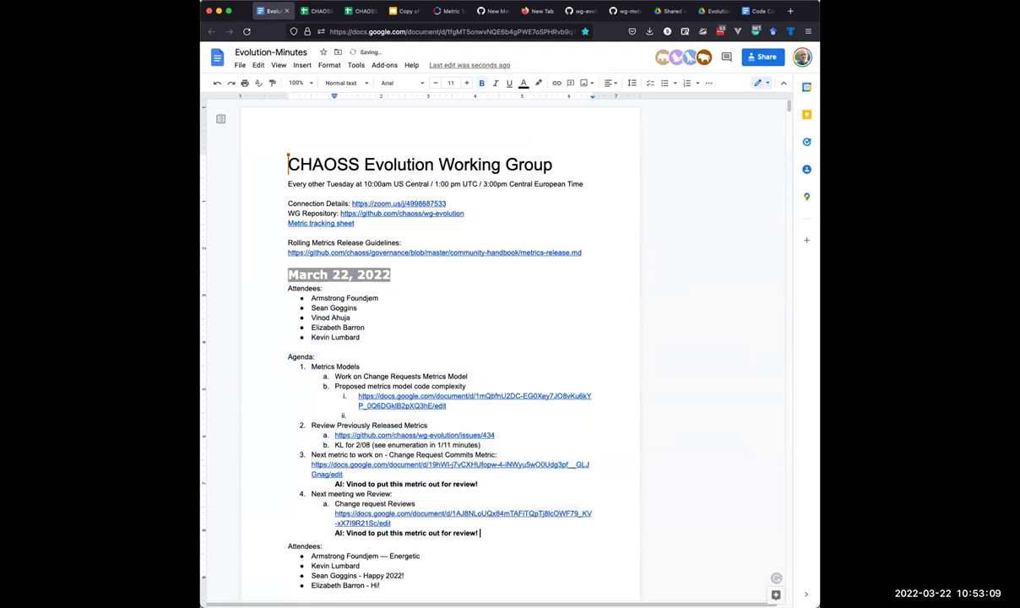
drag(286, 273, 390, 274)
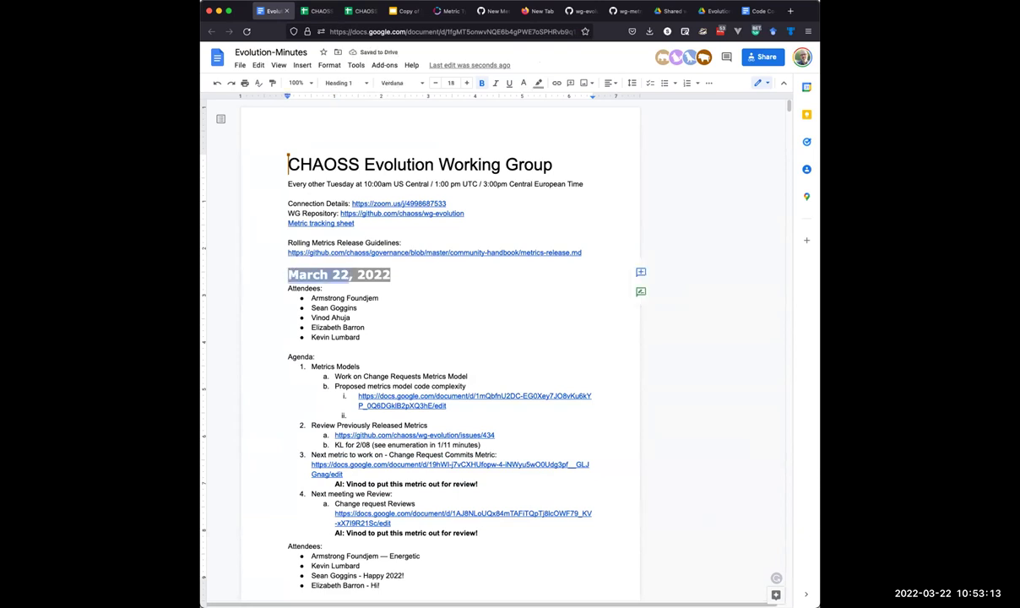
text(April)
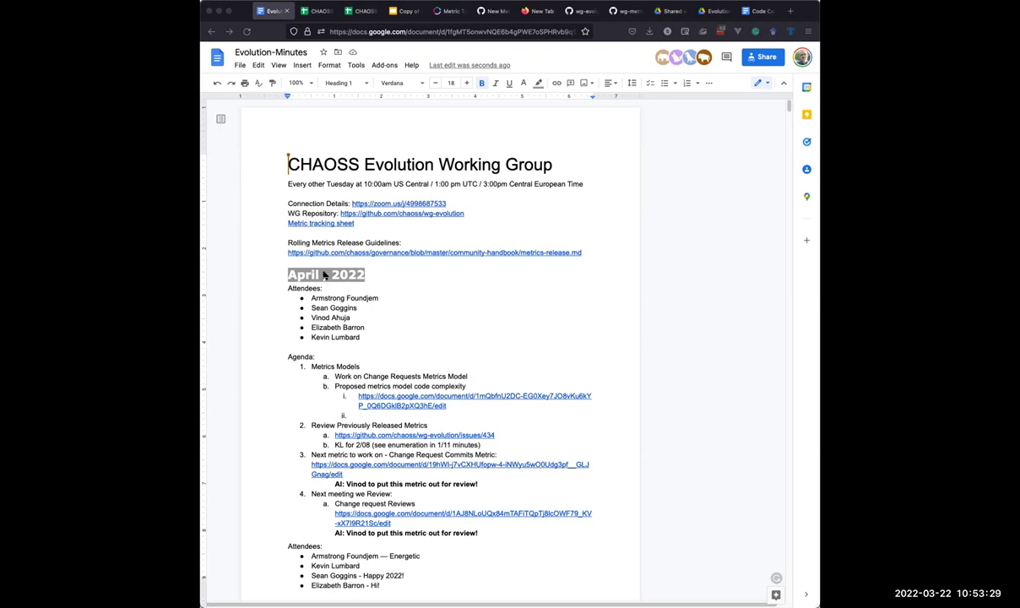
Date the heading April 5, 2022 and replace the attendees with three 'X' placeholders.
text(5,)
drag(366, 328, 311, 298)
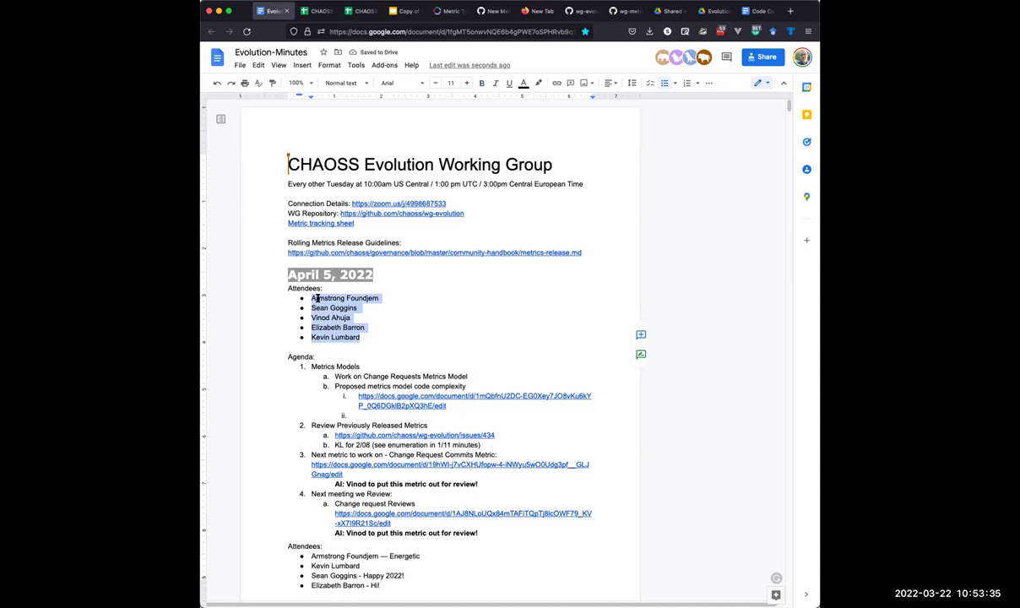
text(X)
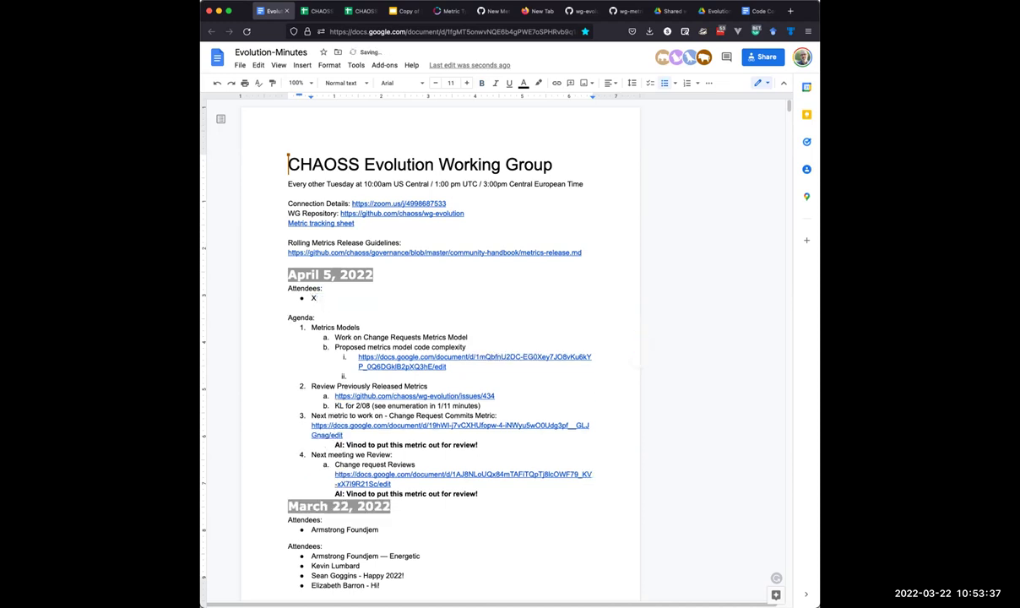
key(Return)
text(X)
key(Return)
text(X)
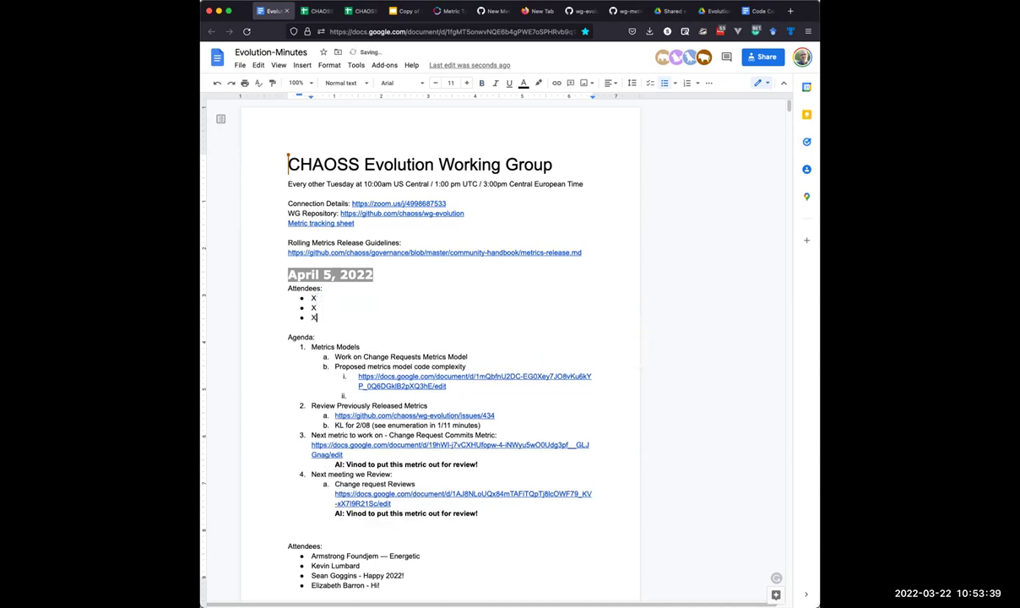
Append '/Look at Project Level Focus Area' to the Metrics Models agenda item.
click(360, 346)
text(/Look at Project LEvel)
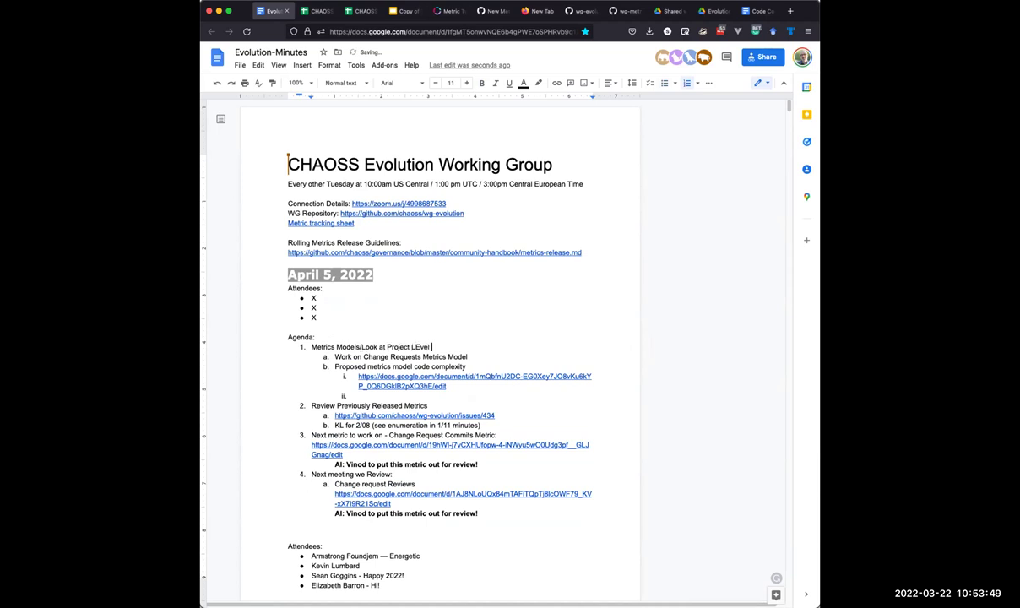
text( f)
key(BackSpace)
text(Focus Area)
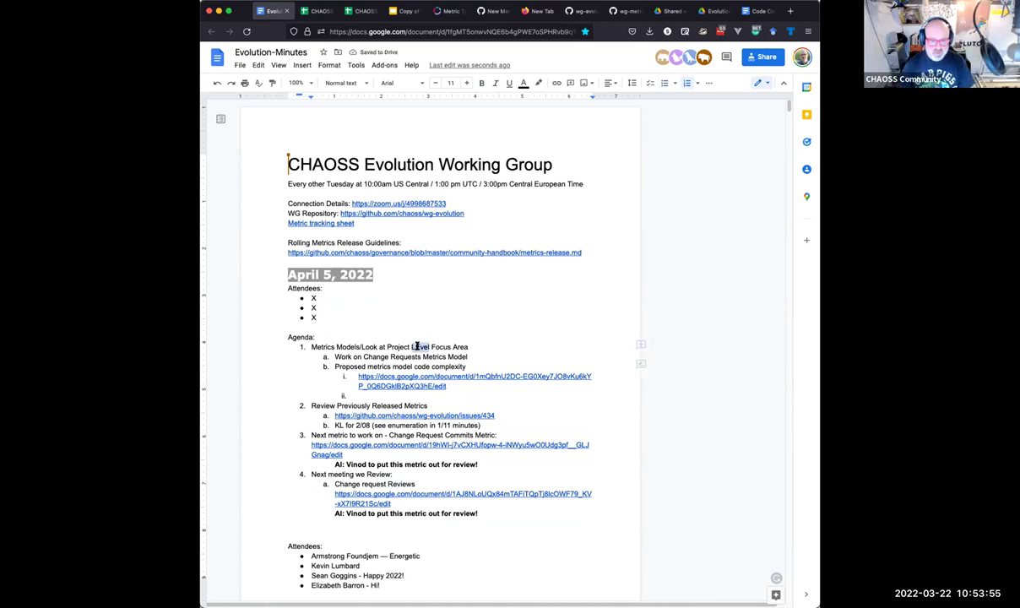
click(421, 347)
key(BackSpace)
text(e)
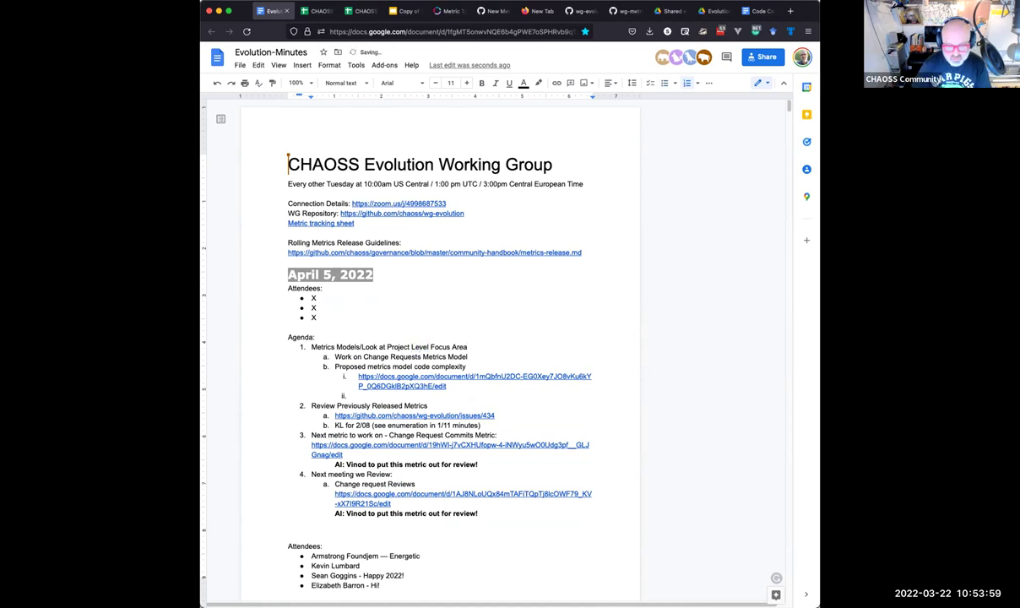